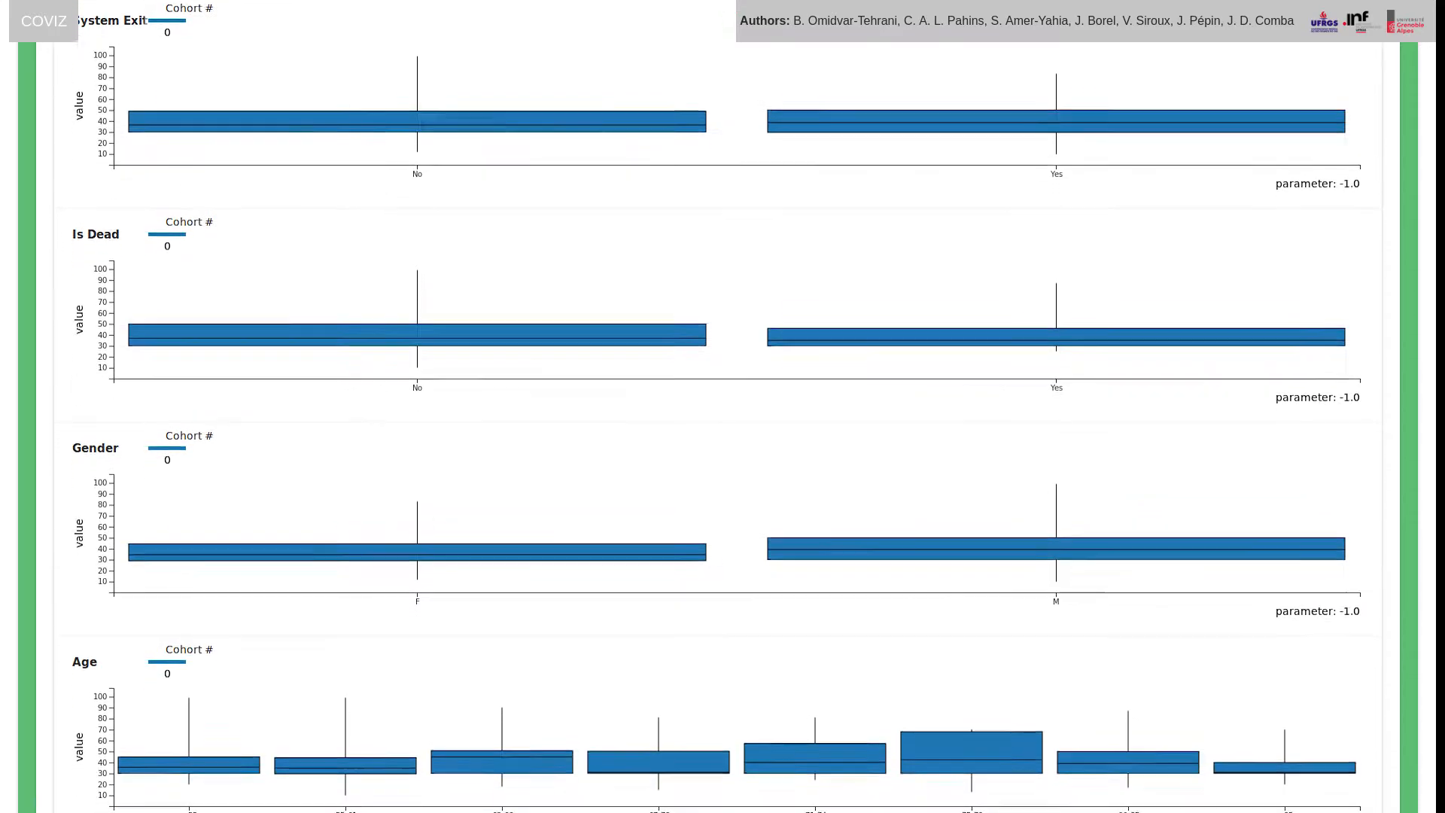
- Examine the cohorts' general information, IAH and BMI distribution charts by exit, death, gender and age, and the BMI progression charts
scroll(723, 406, down, 4)
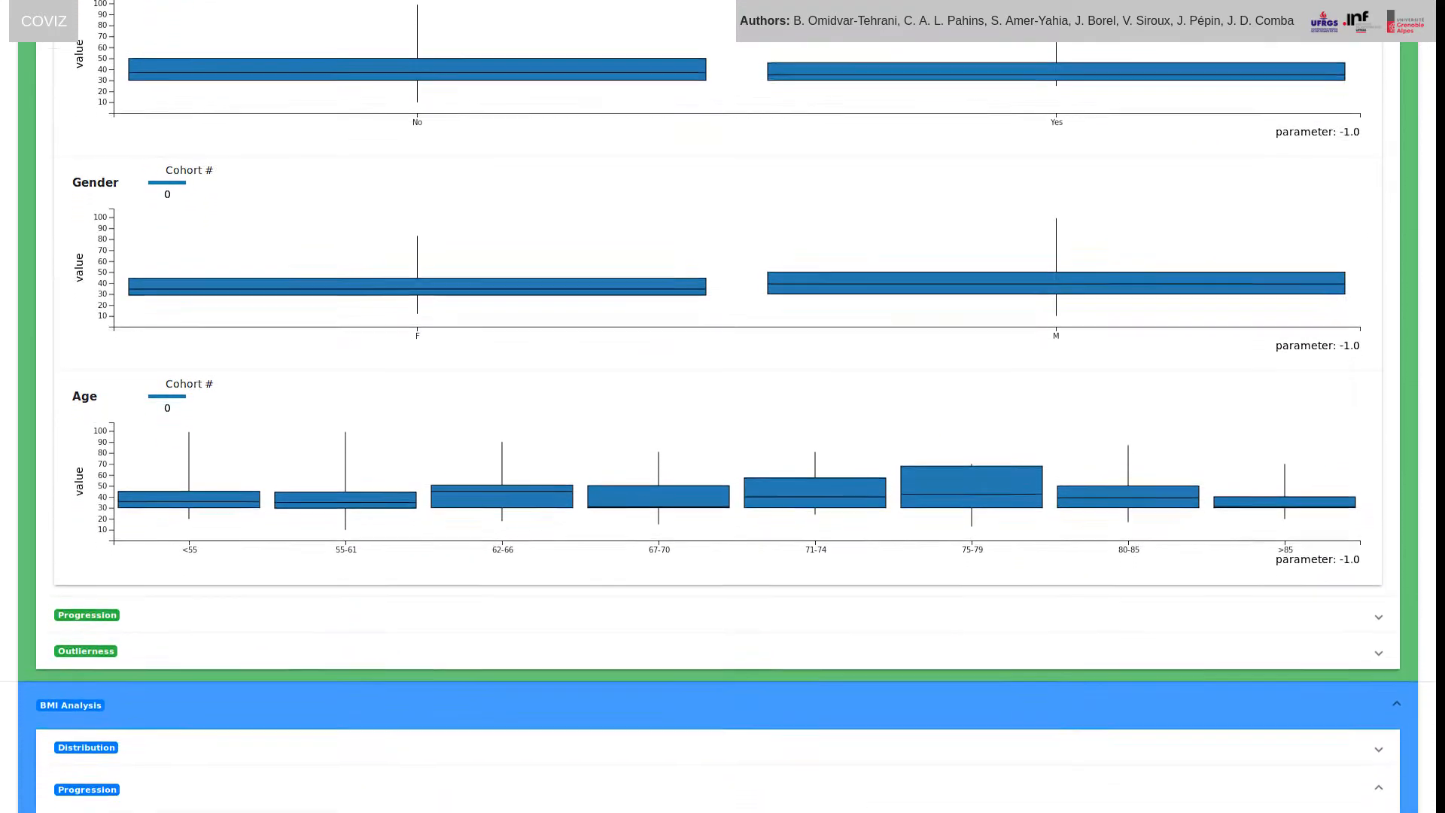
scroll(723, 407, down, 4)
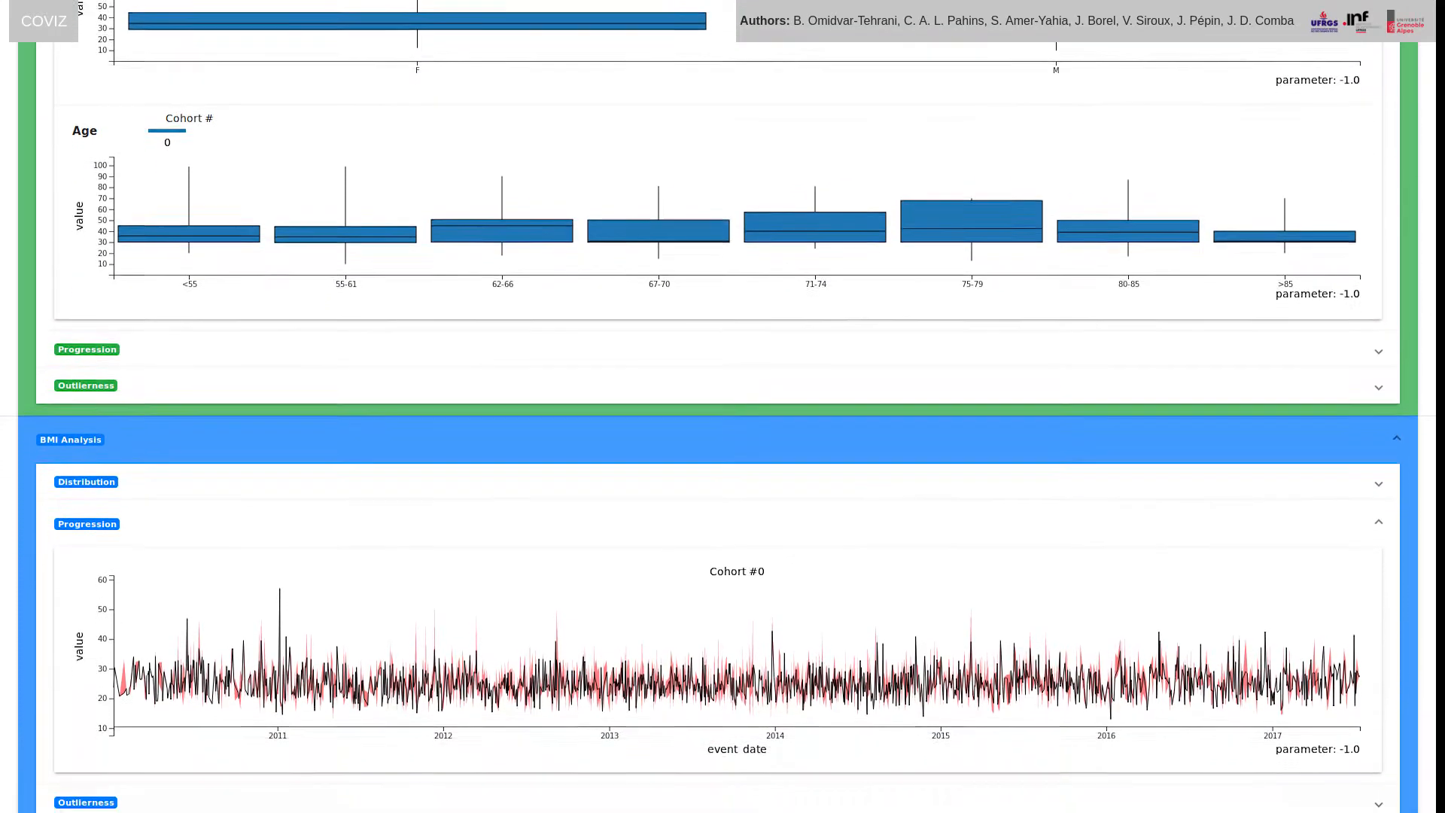
scroll(723, 406, down, 1)
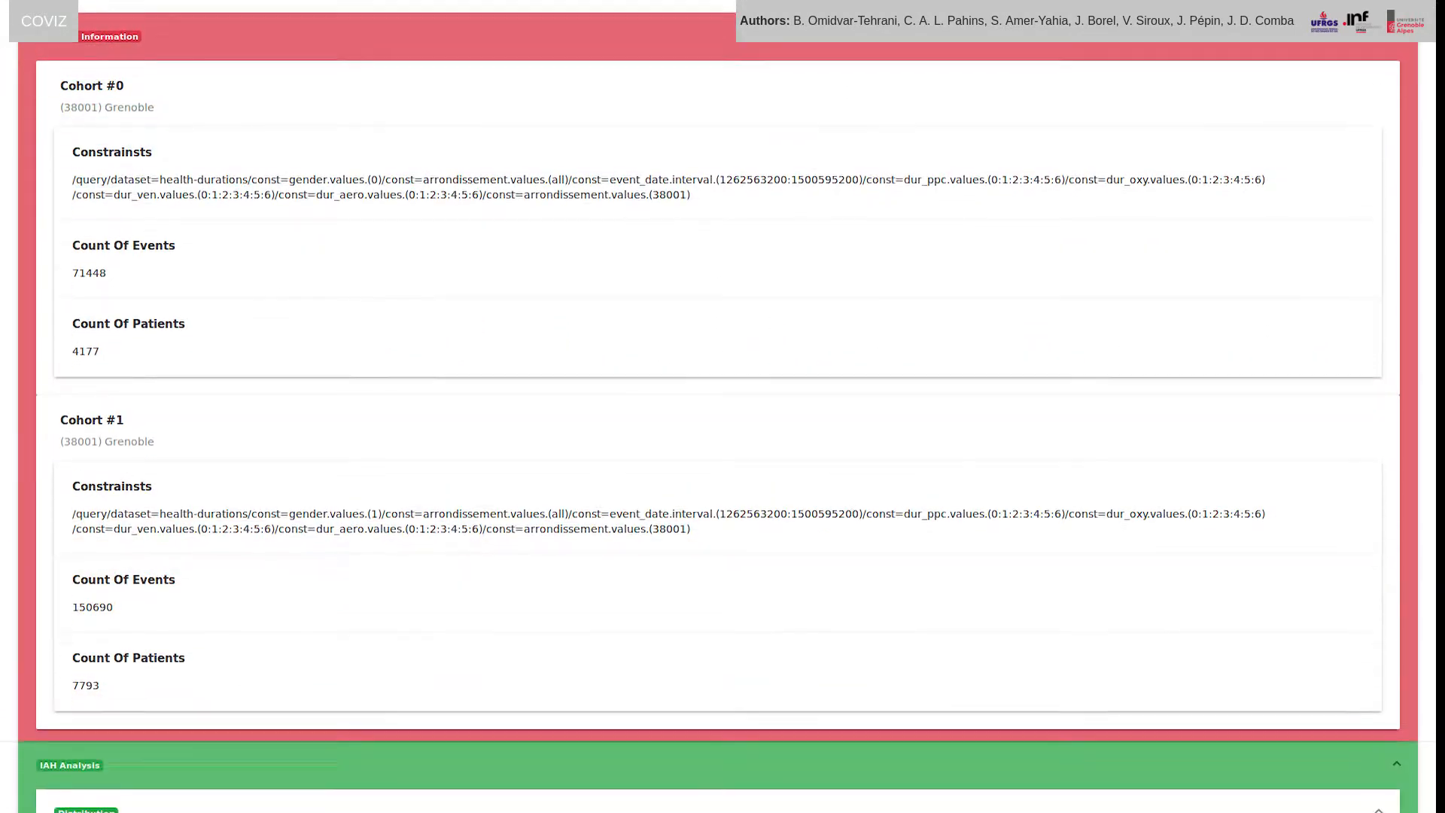
scroll(723, 406, down, 2)
scroll(722, 406, down, 10)
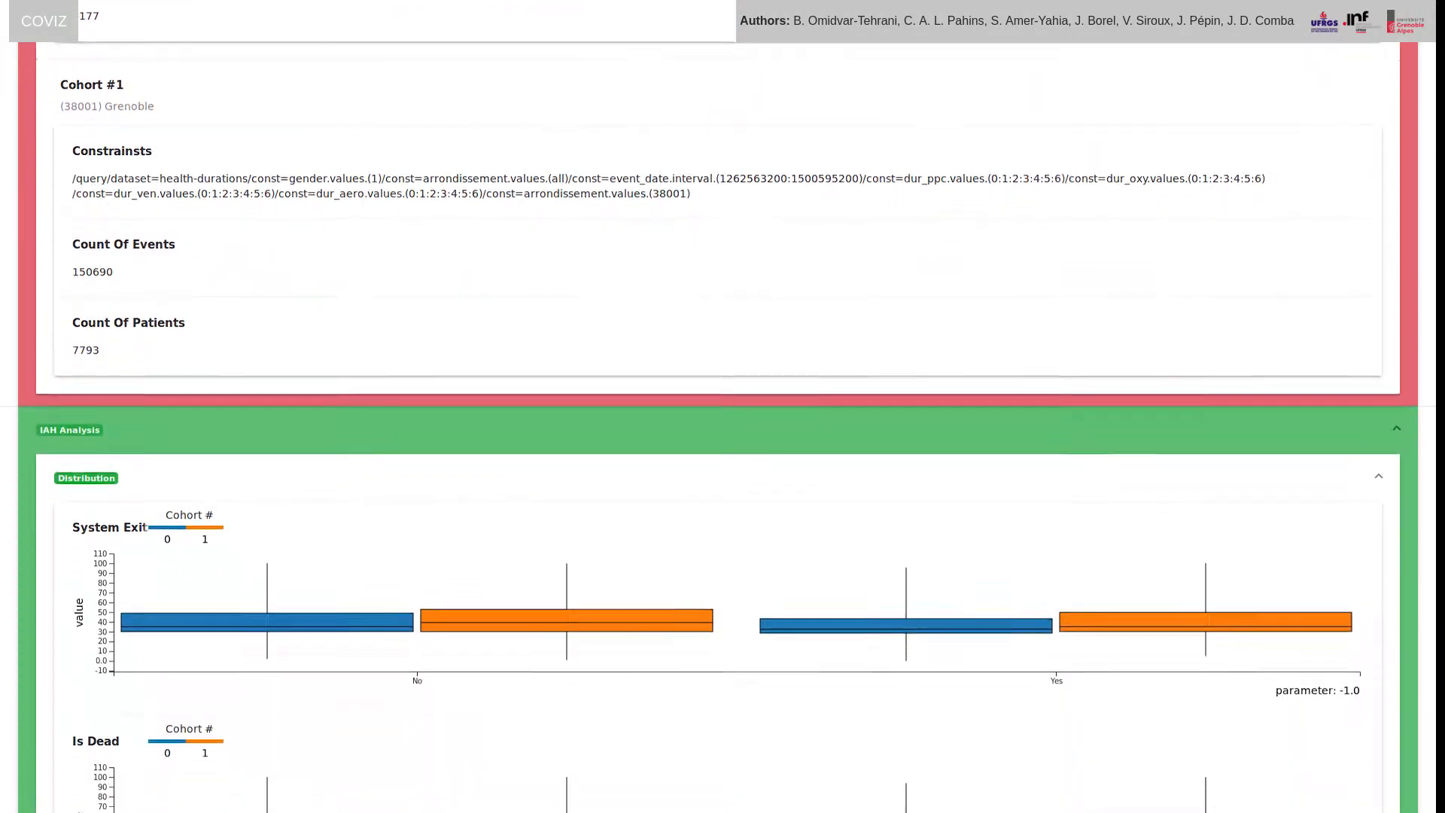
scroll(722, 407, down, 10)
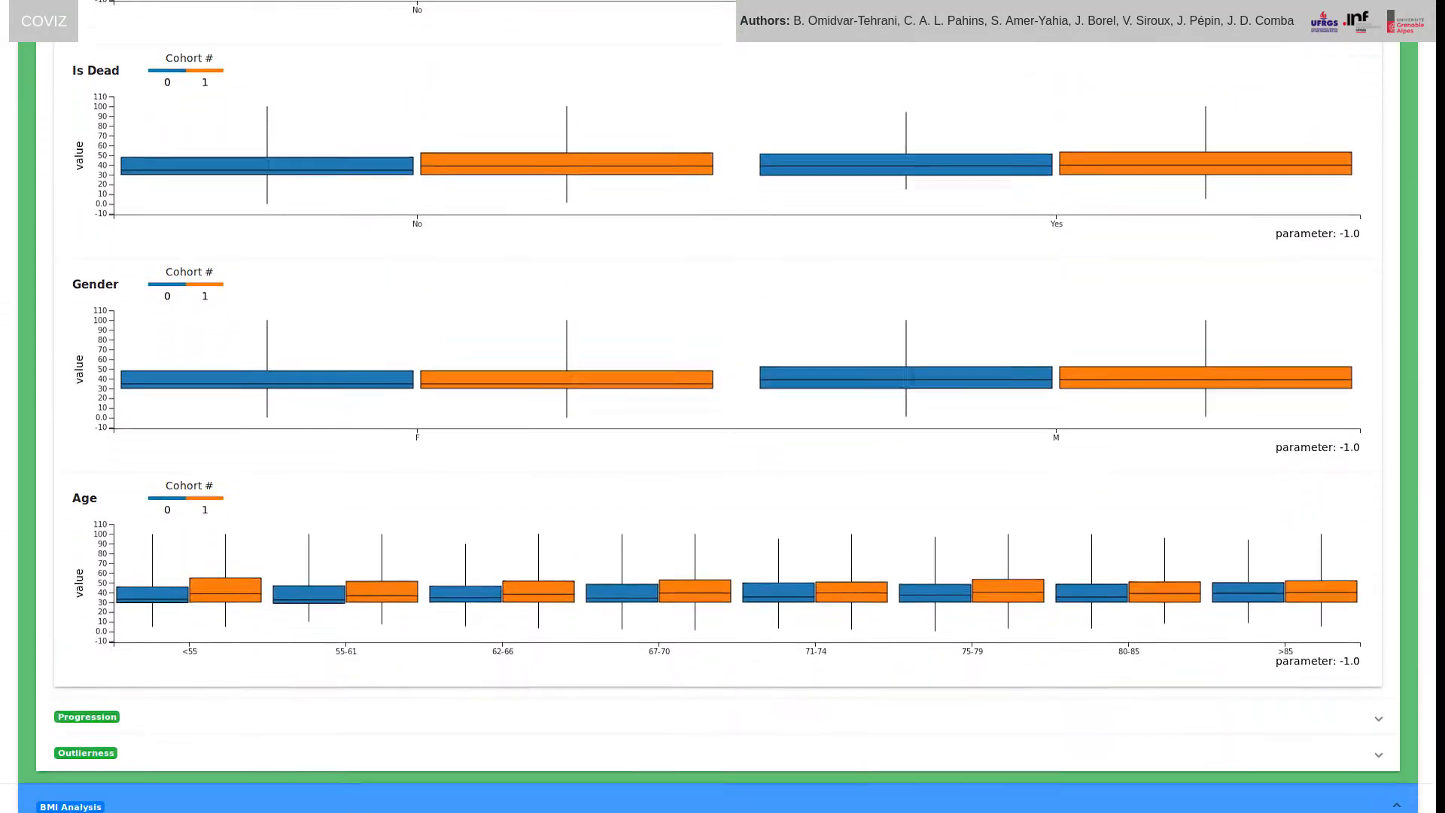
scroll(723, 407, down, 10)
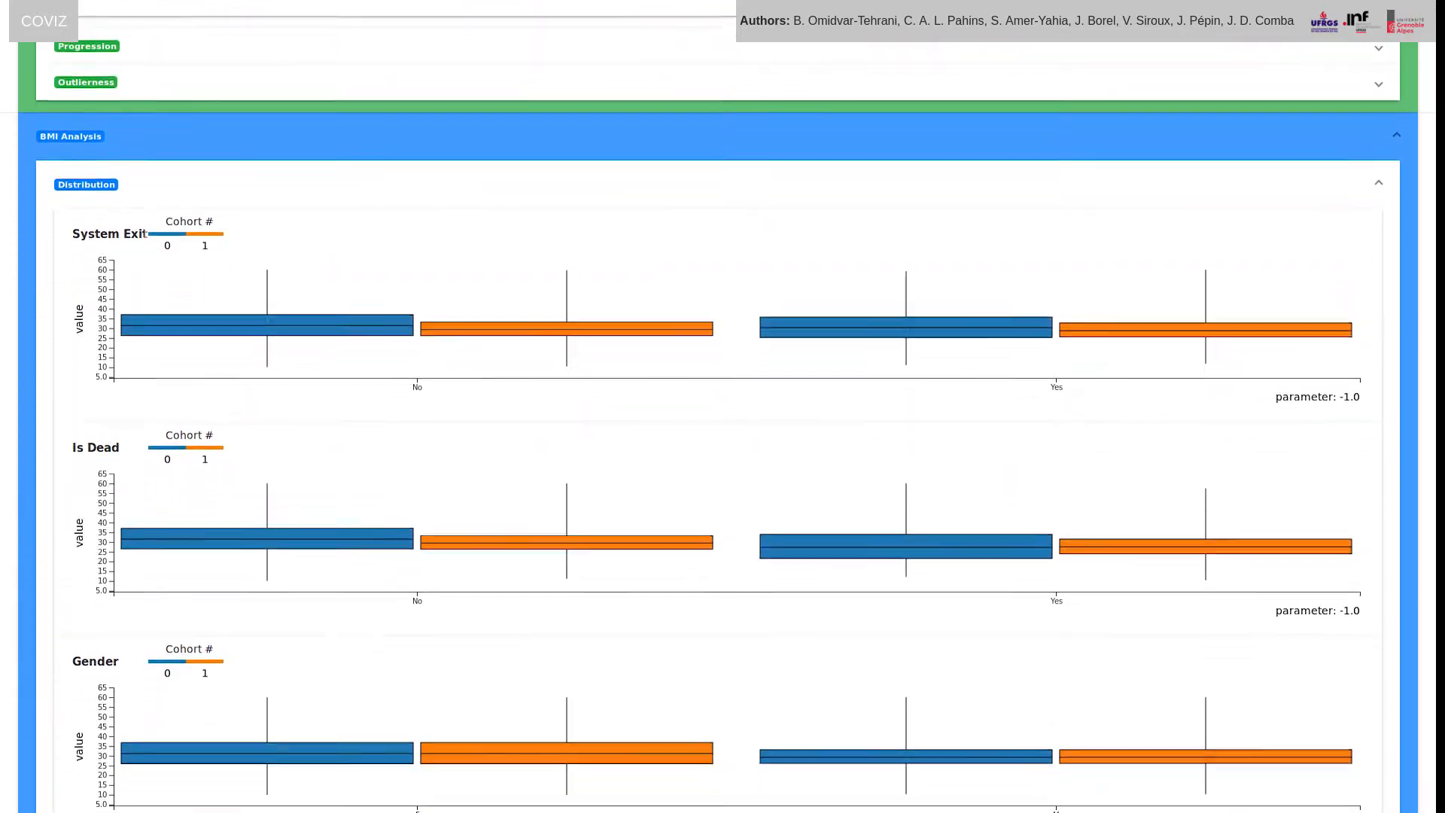
scroll(722, 407, down, 10)
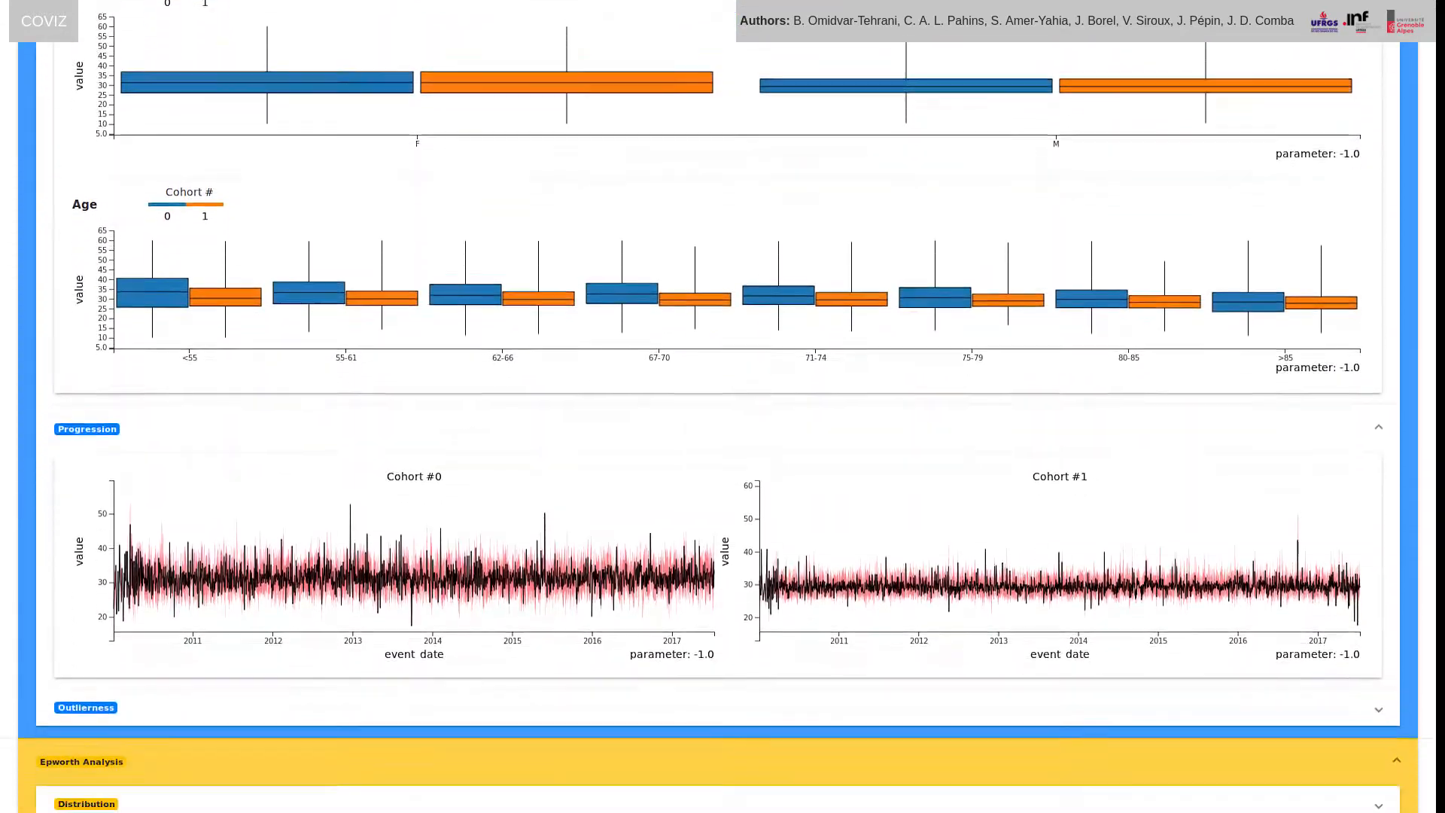
scroll(722, 407, down, 3)
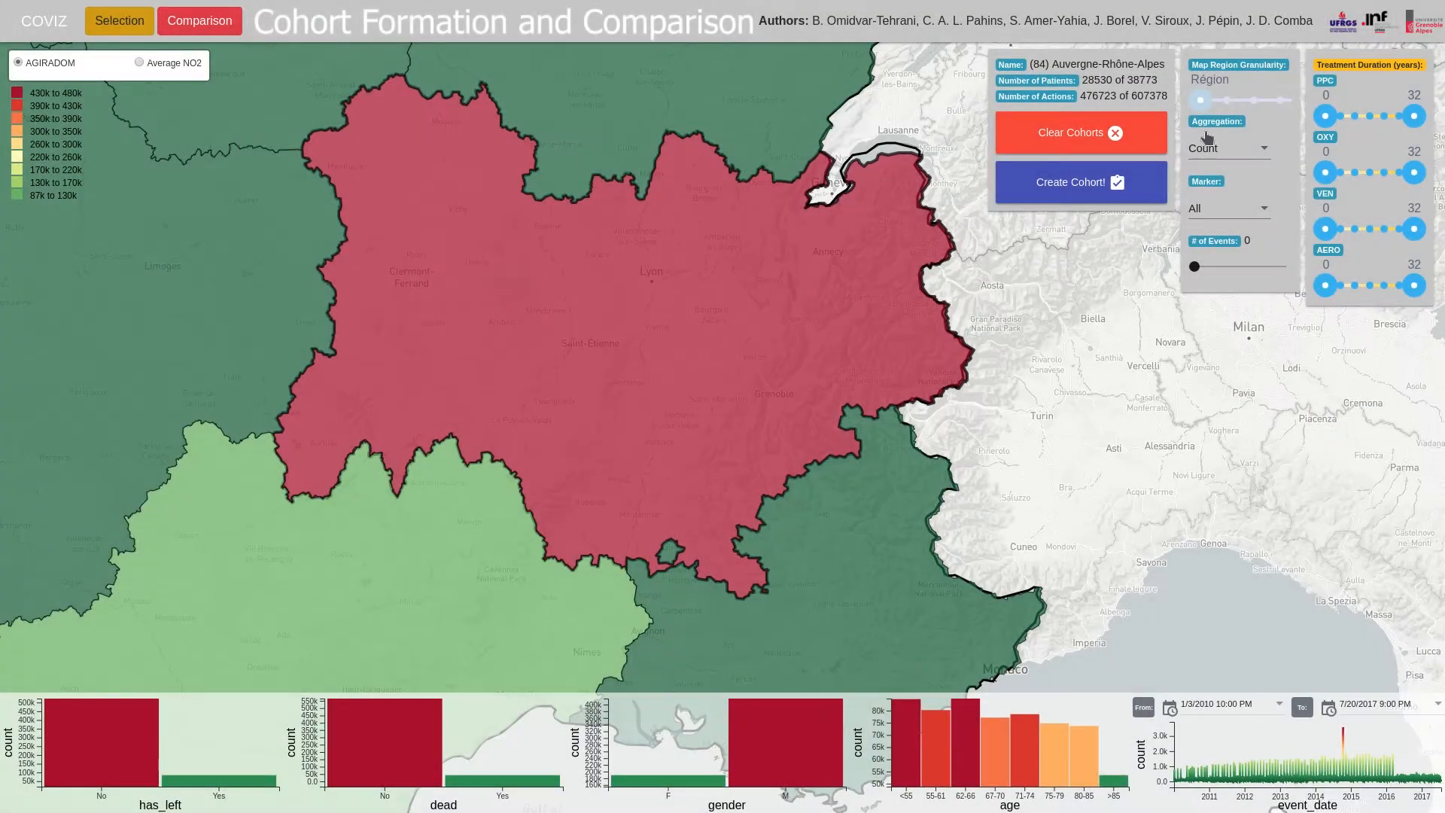
- Set the map region granularity to Arrondissement, select Grenoble and restrict the gender filter to F
drag(1203, 106, 1248, 103)
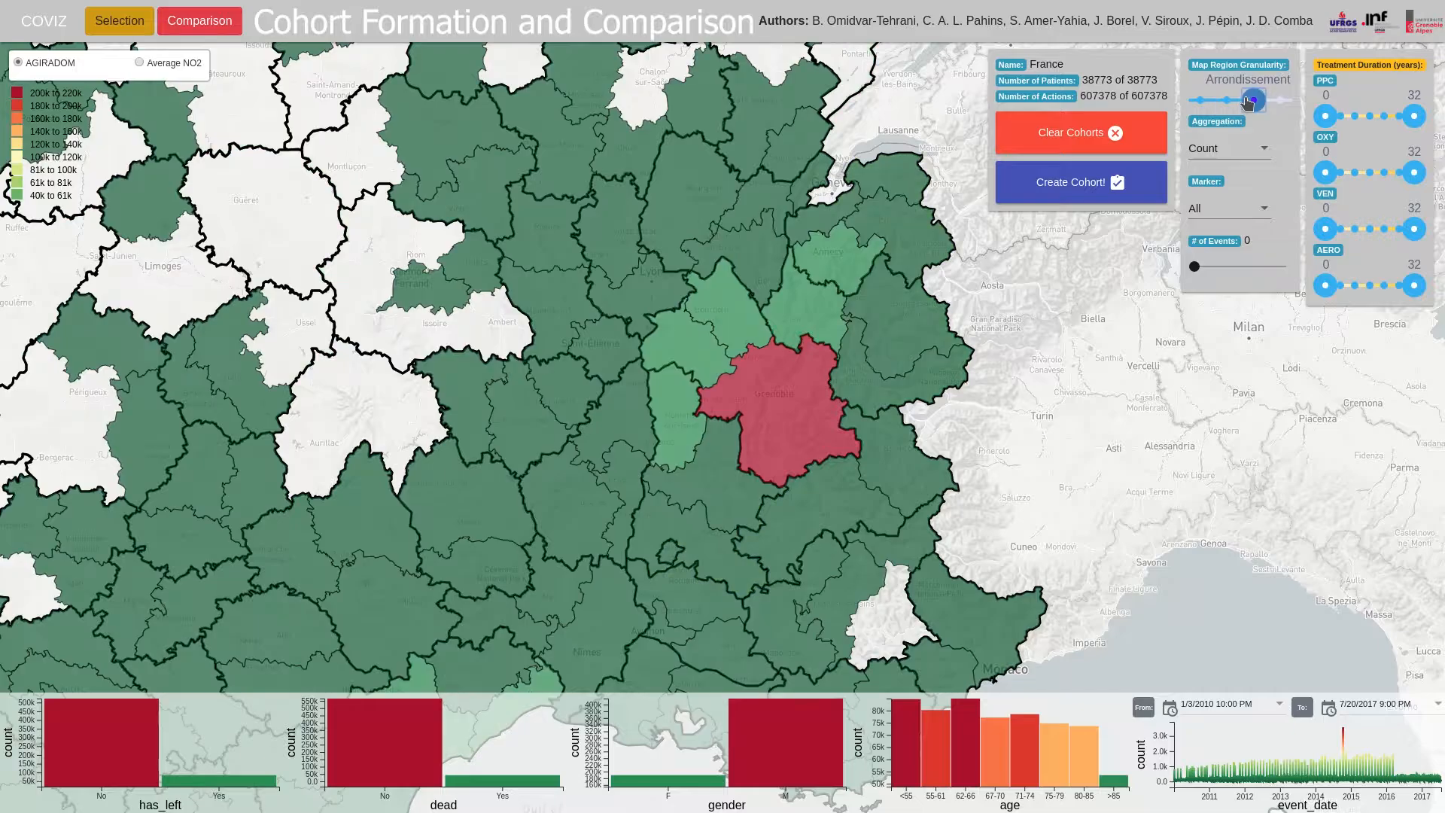
click(798, 419)
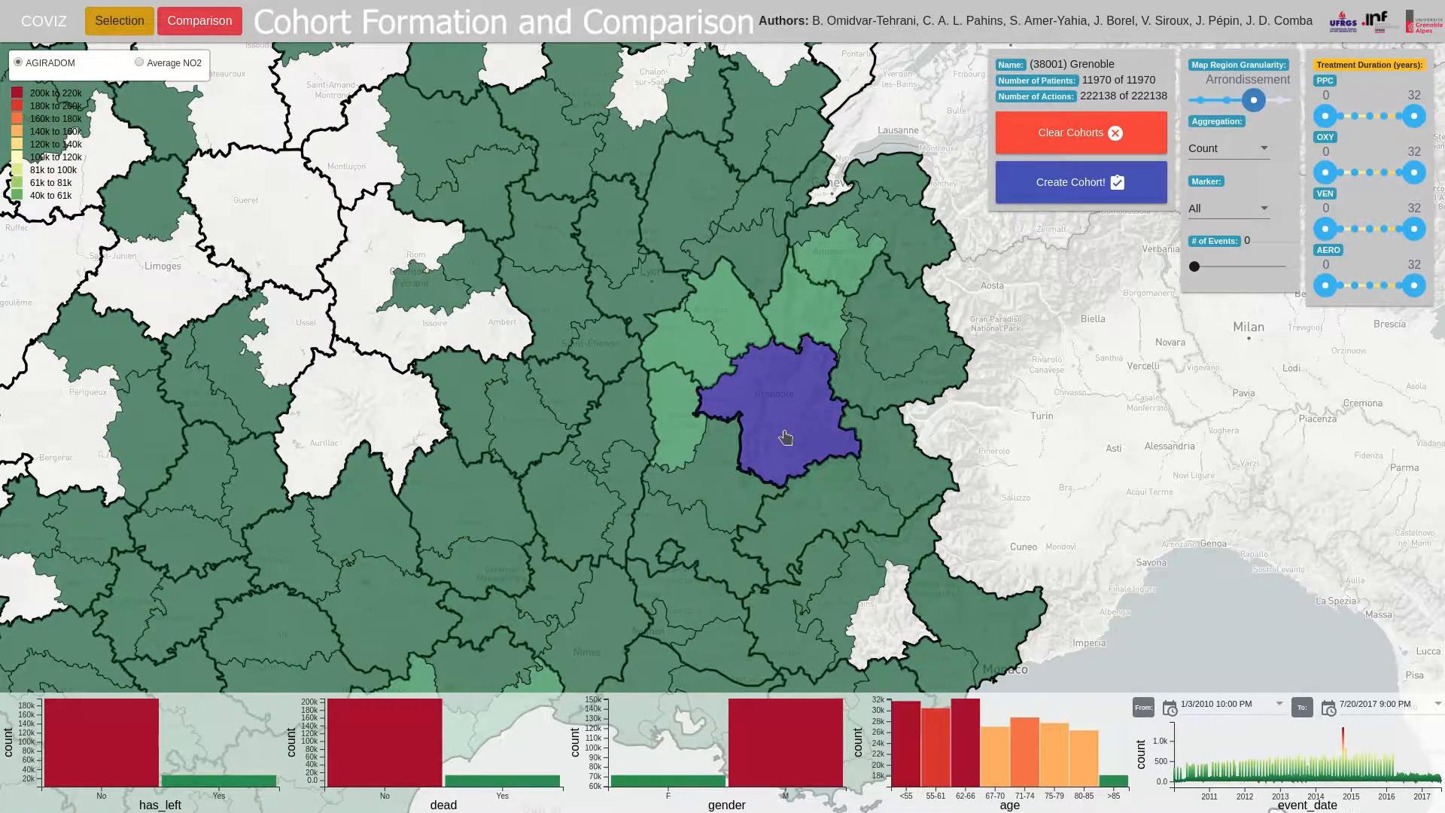
click(681, 782)
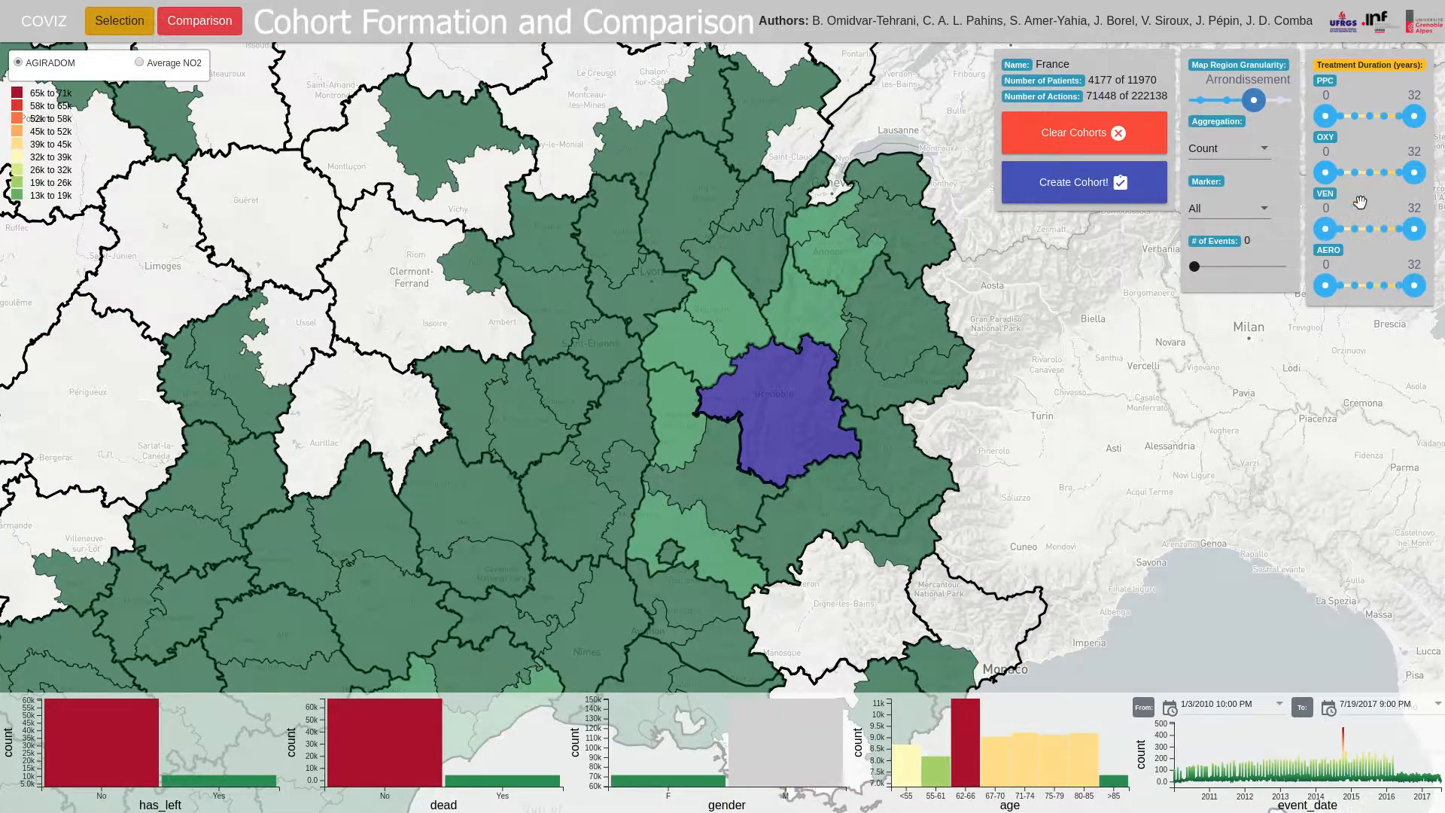
- Limit the PPC, OXY and VEN treatment durations to 0 - 0 years and create a cohort from the selection
drag(1414, 120, 1334, 121)
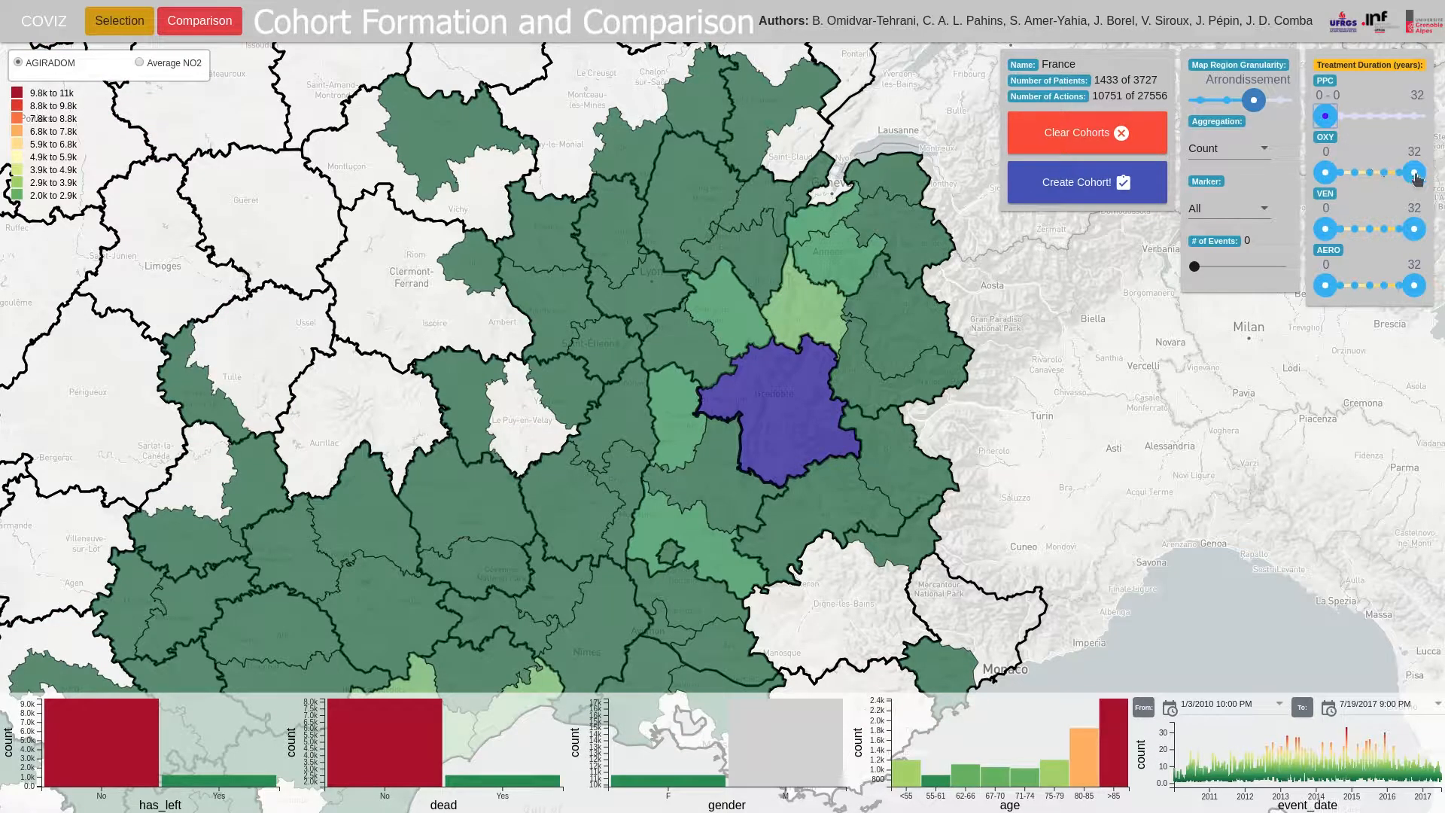
drag(1414, 172, 1323, 173)
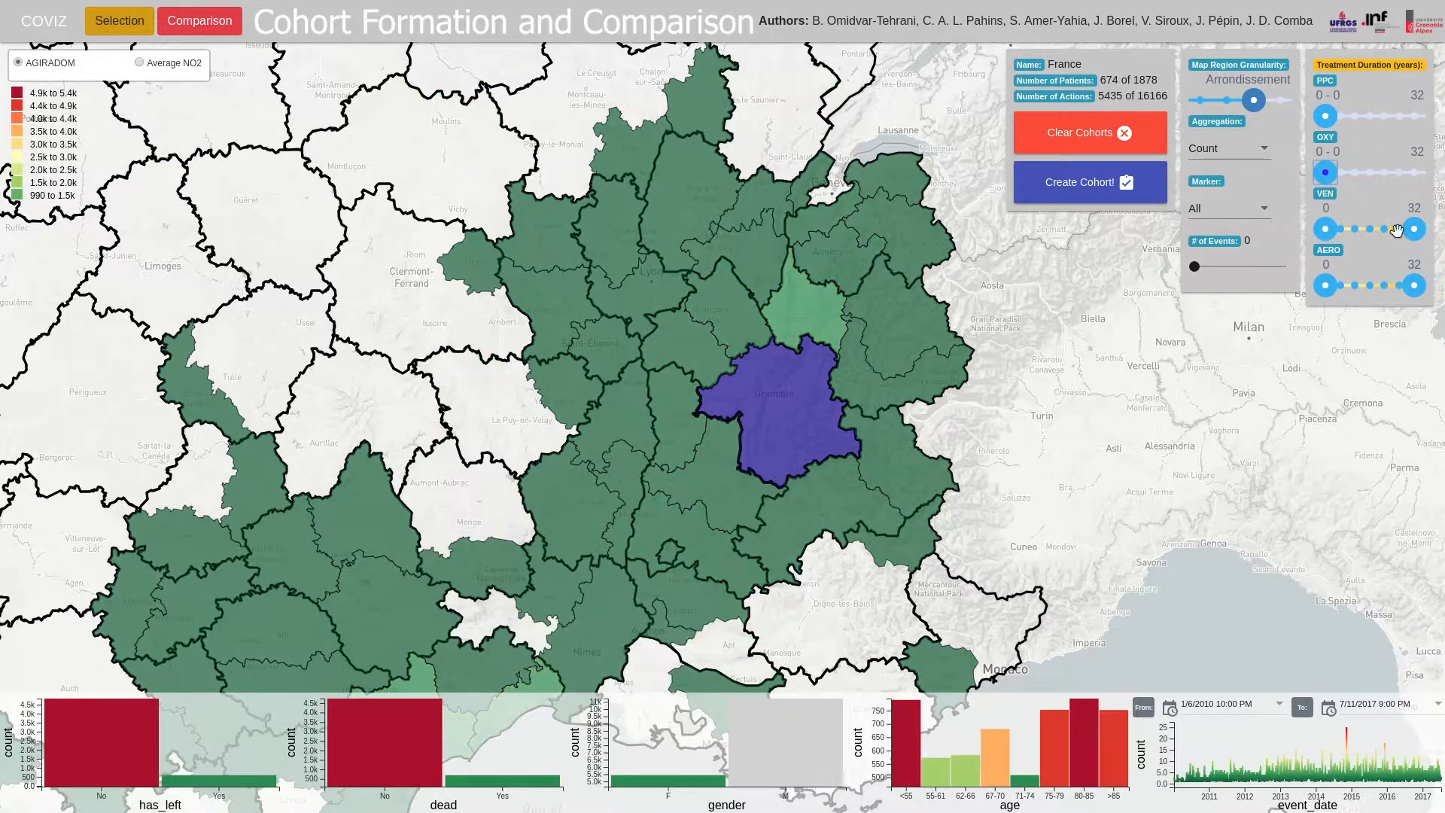
drag(1414, 228, 1325, 229)
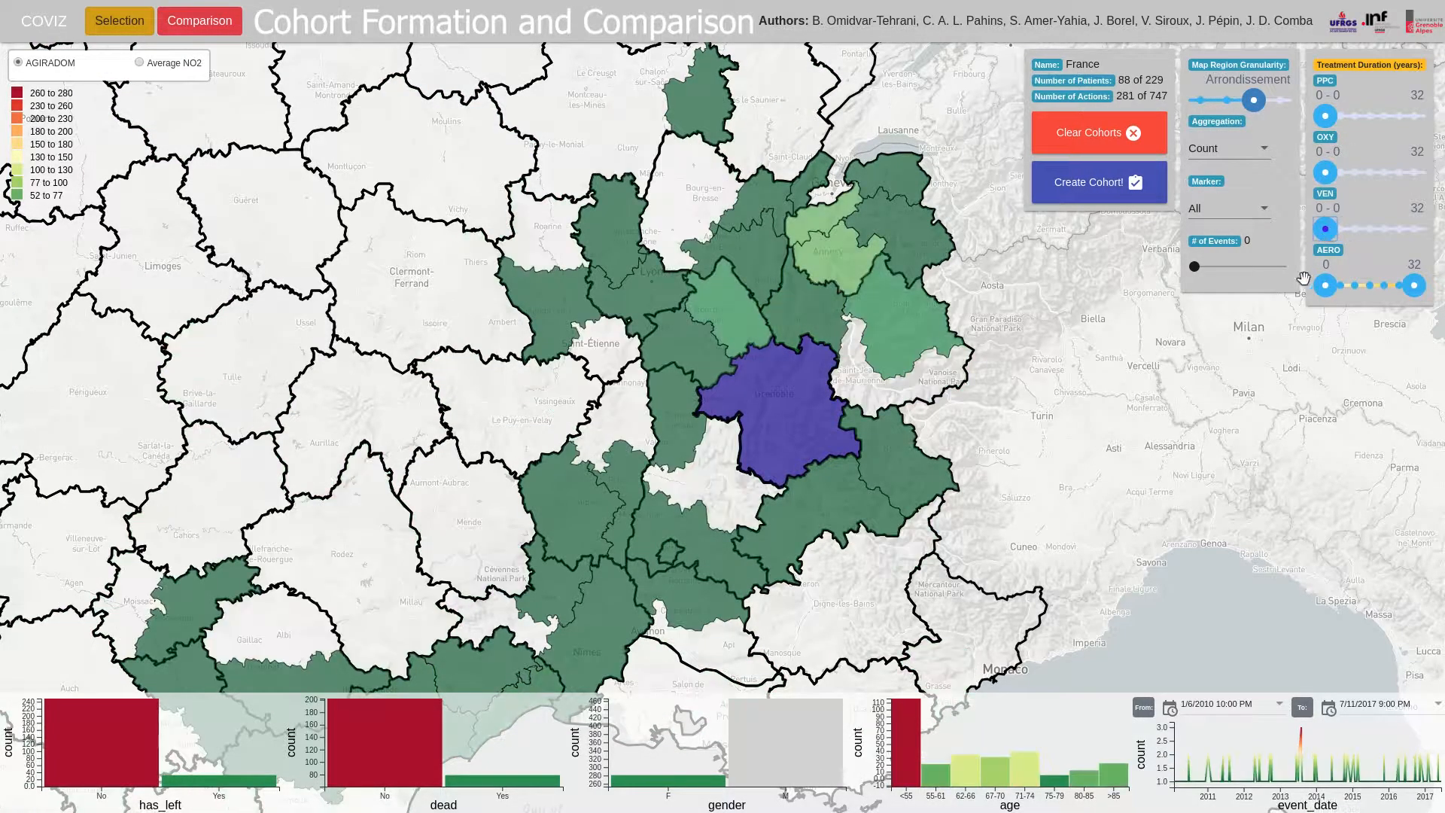
click(1098, 186)
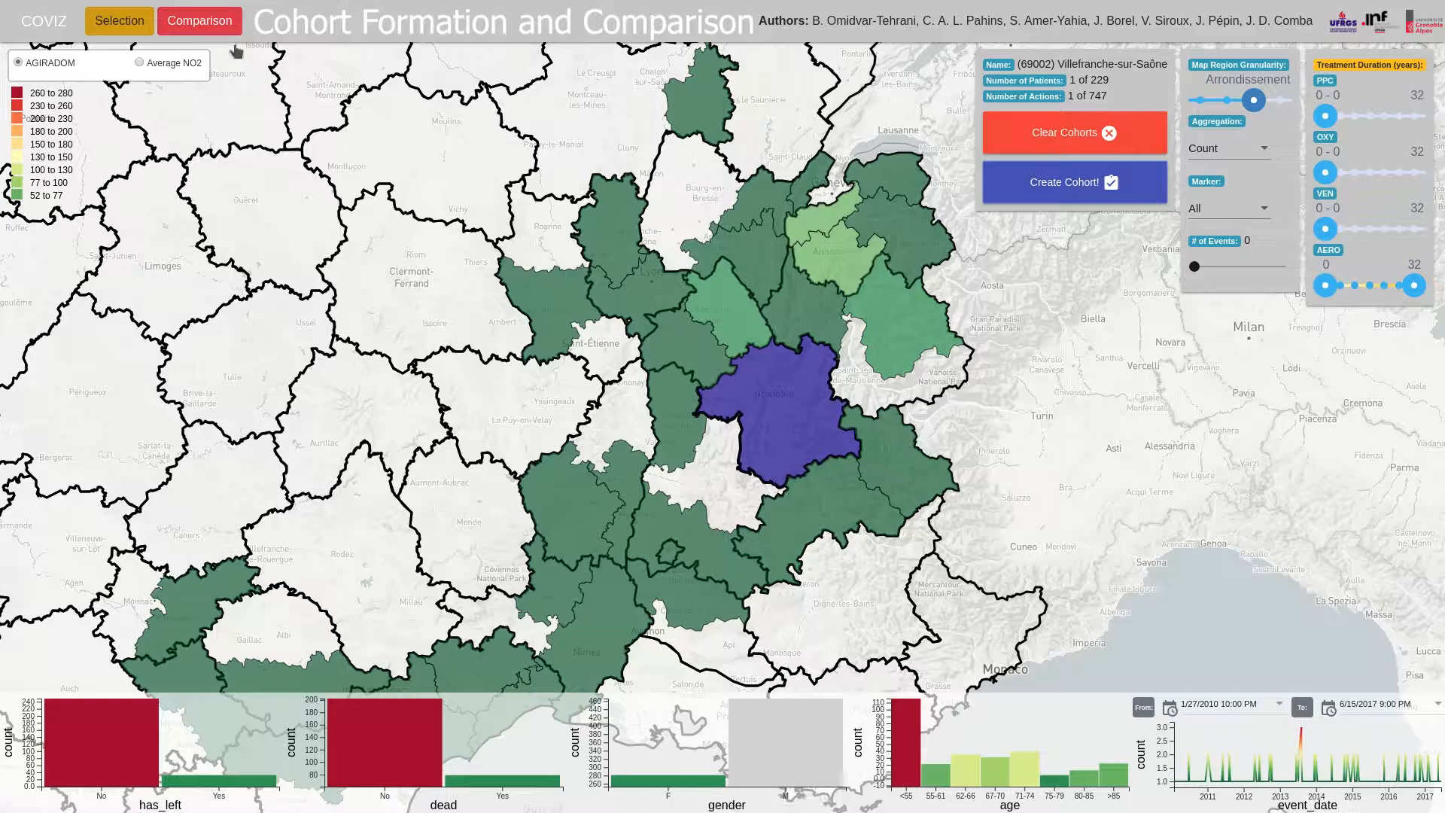
- Open the cohort comparison and expand the Distribution charts of the IAH Analysis
click(205, 24)
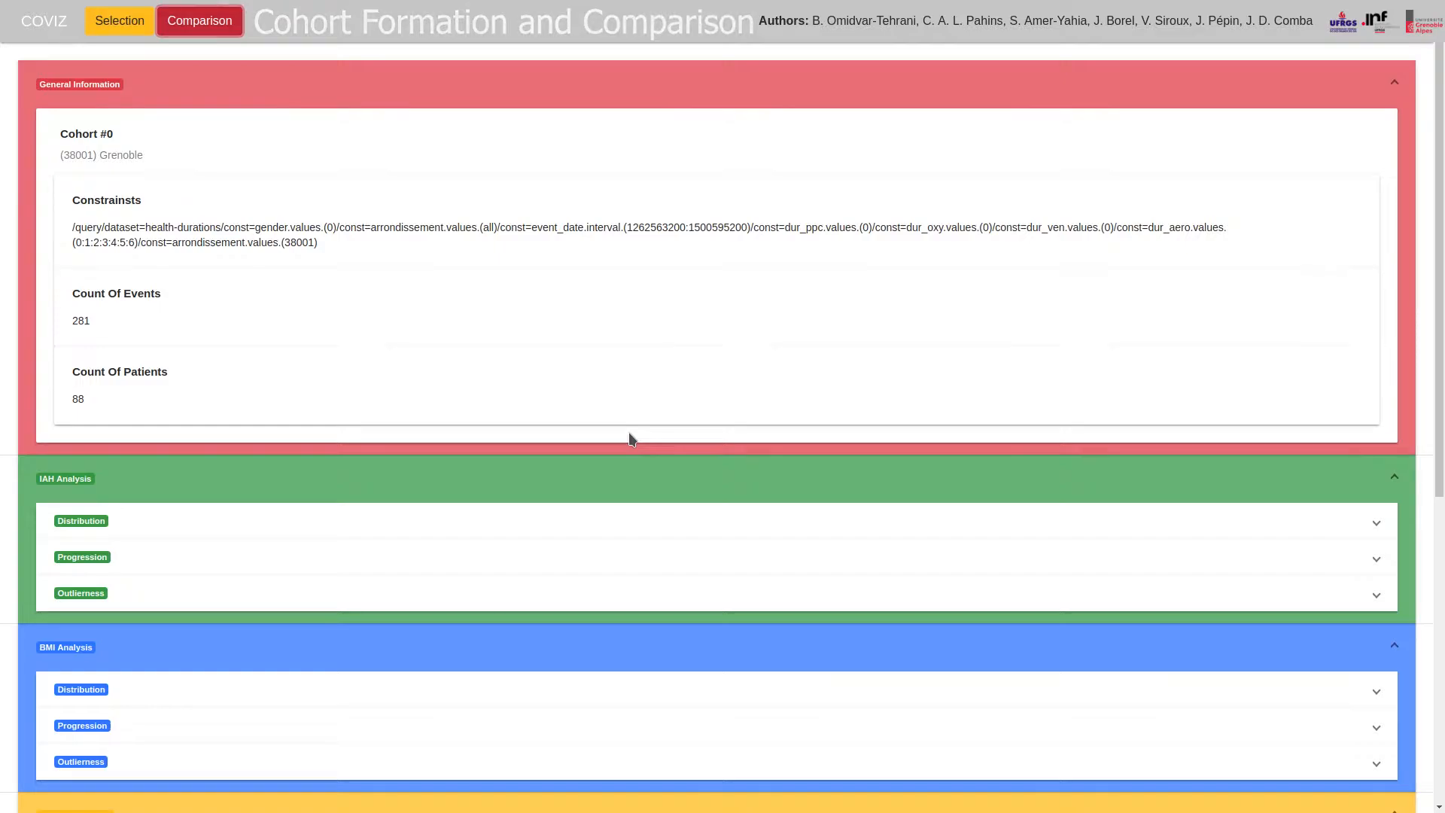
scroll(631, 439, down, 2)
scroll(630, 438, down, 4)
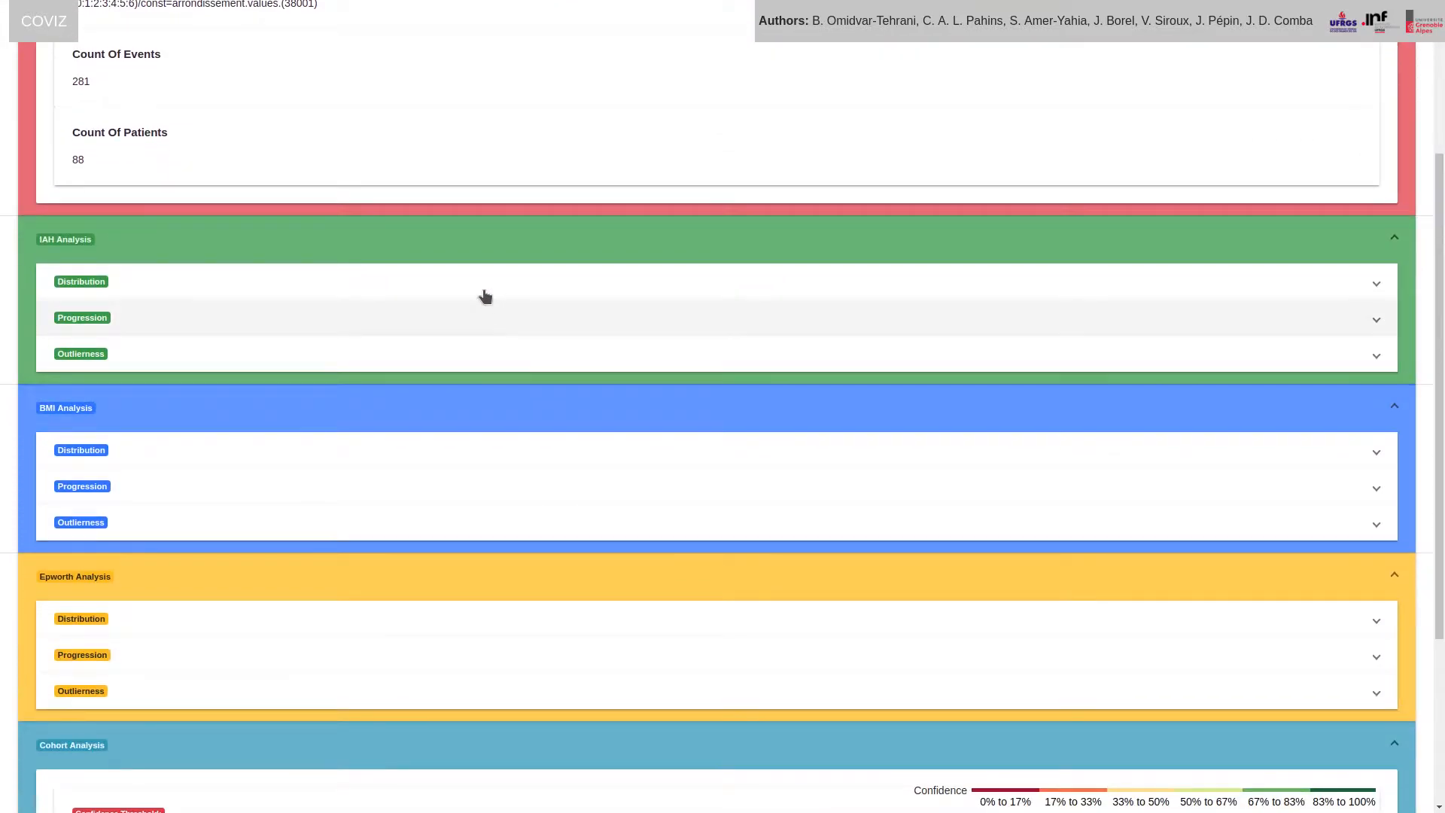
click(485, 293)
- Place a parameter line on the IAH Is Dead distribution chart and move it to 55
scroll(649, 336, down, 5)
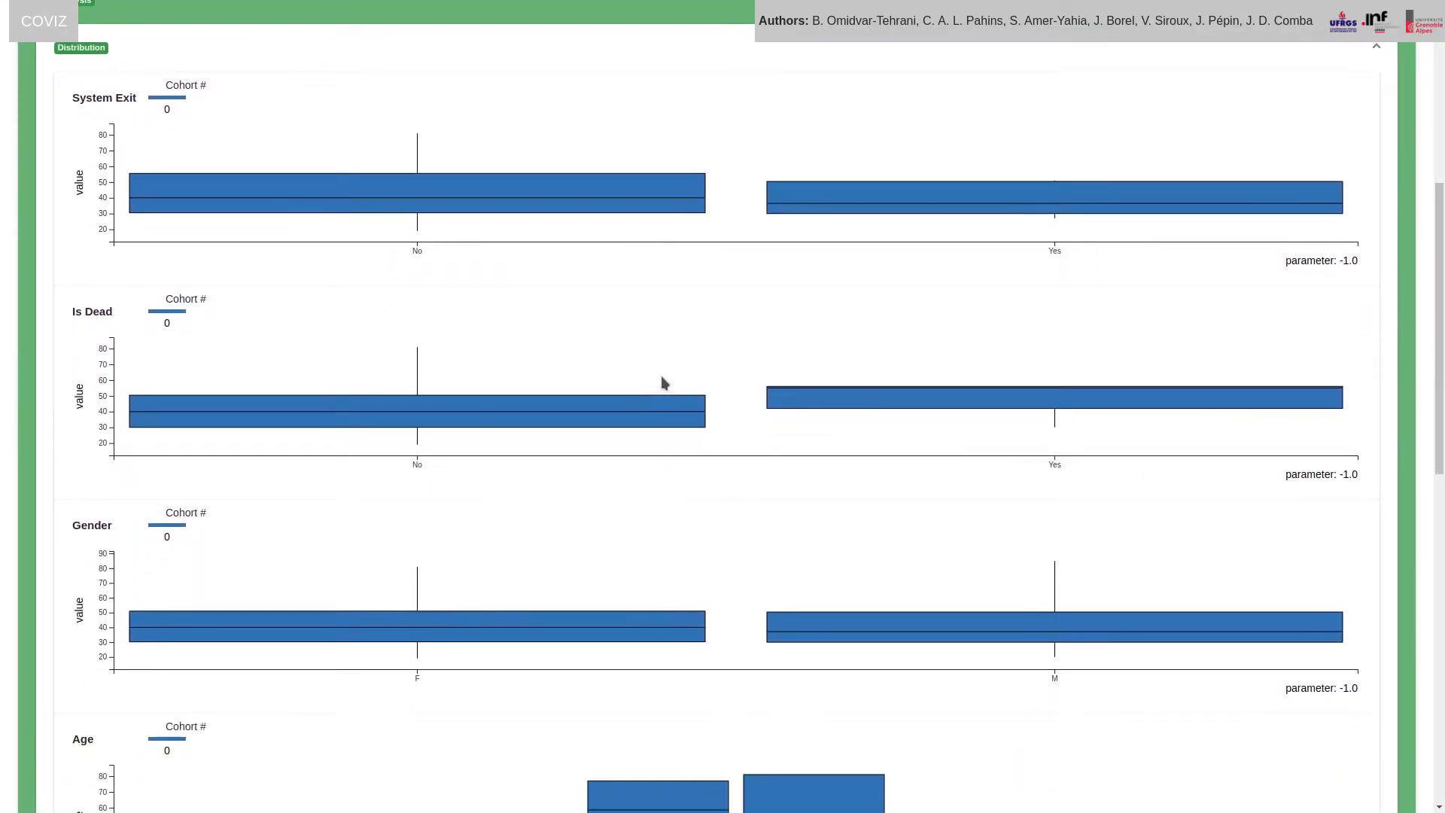
click(671, 412)
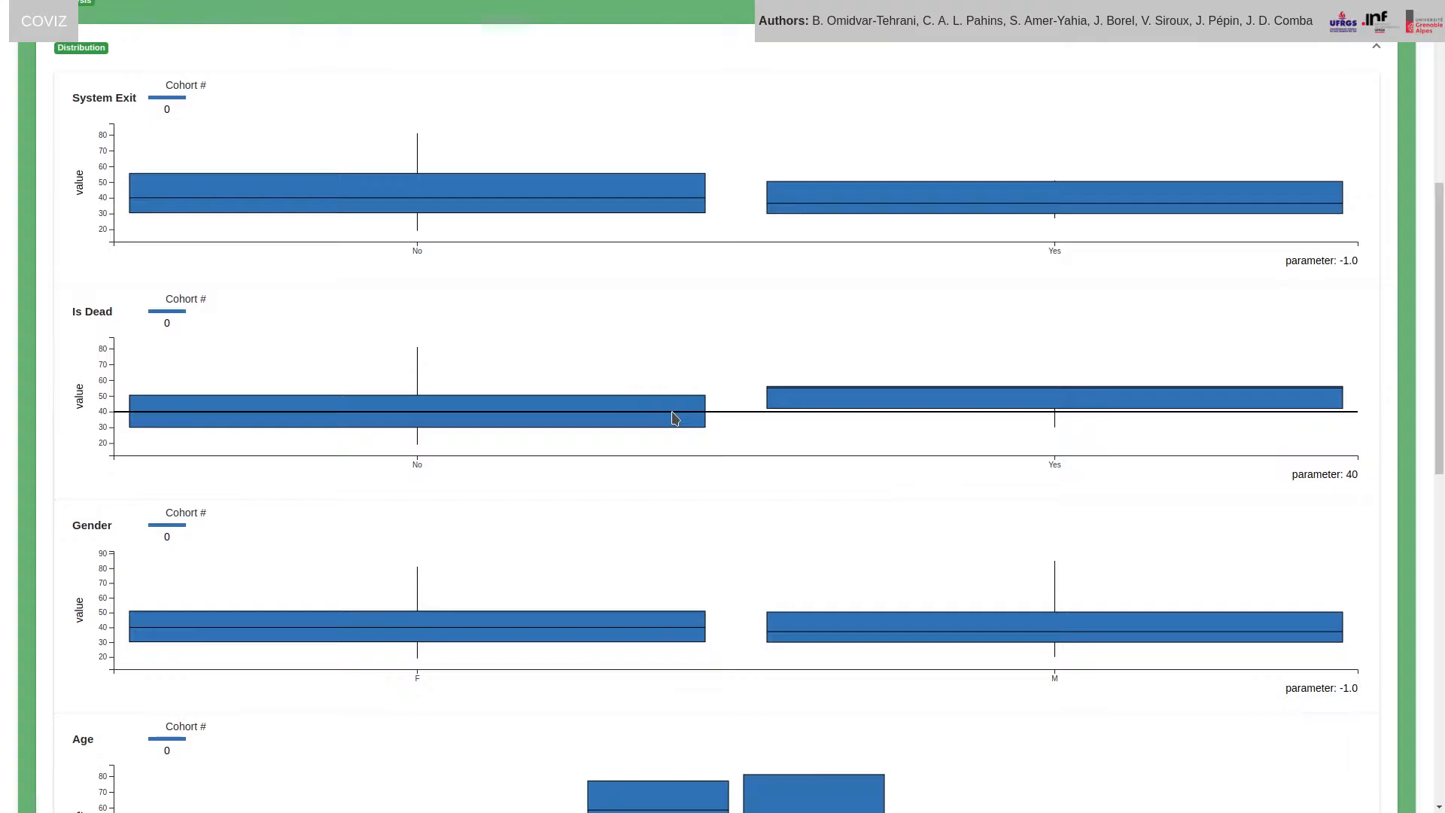
drag(675, 419, 798, 393)
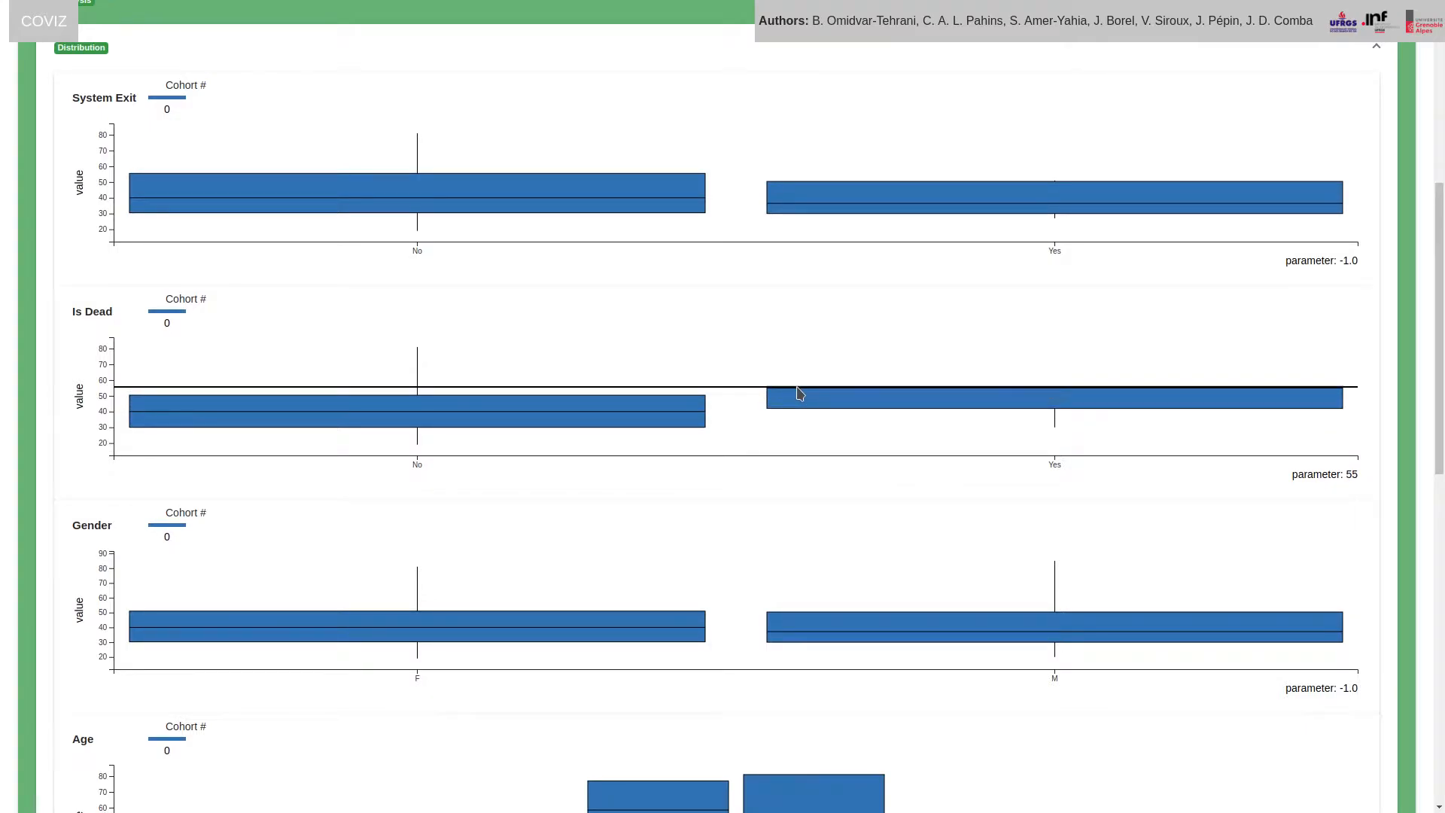
- Expand the Progression chart of the Epworth Analysis and review it for Cohort #0
scroll(798, 393, down, 5)
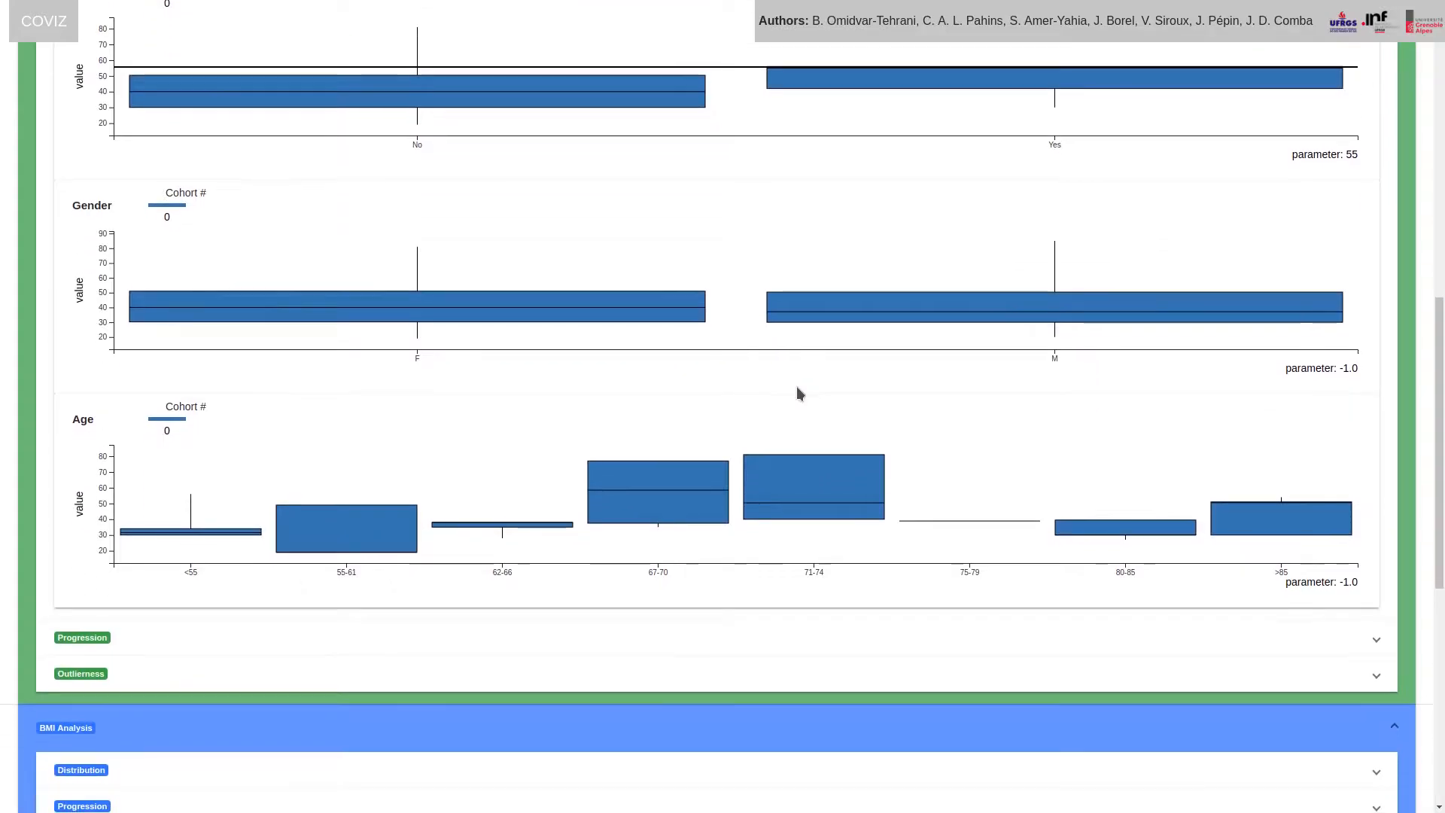
scroll(796, 388, down, 2)
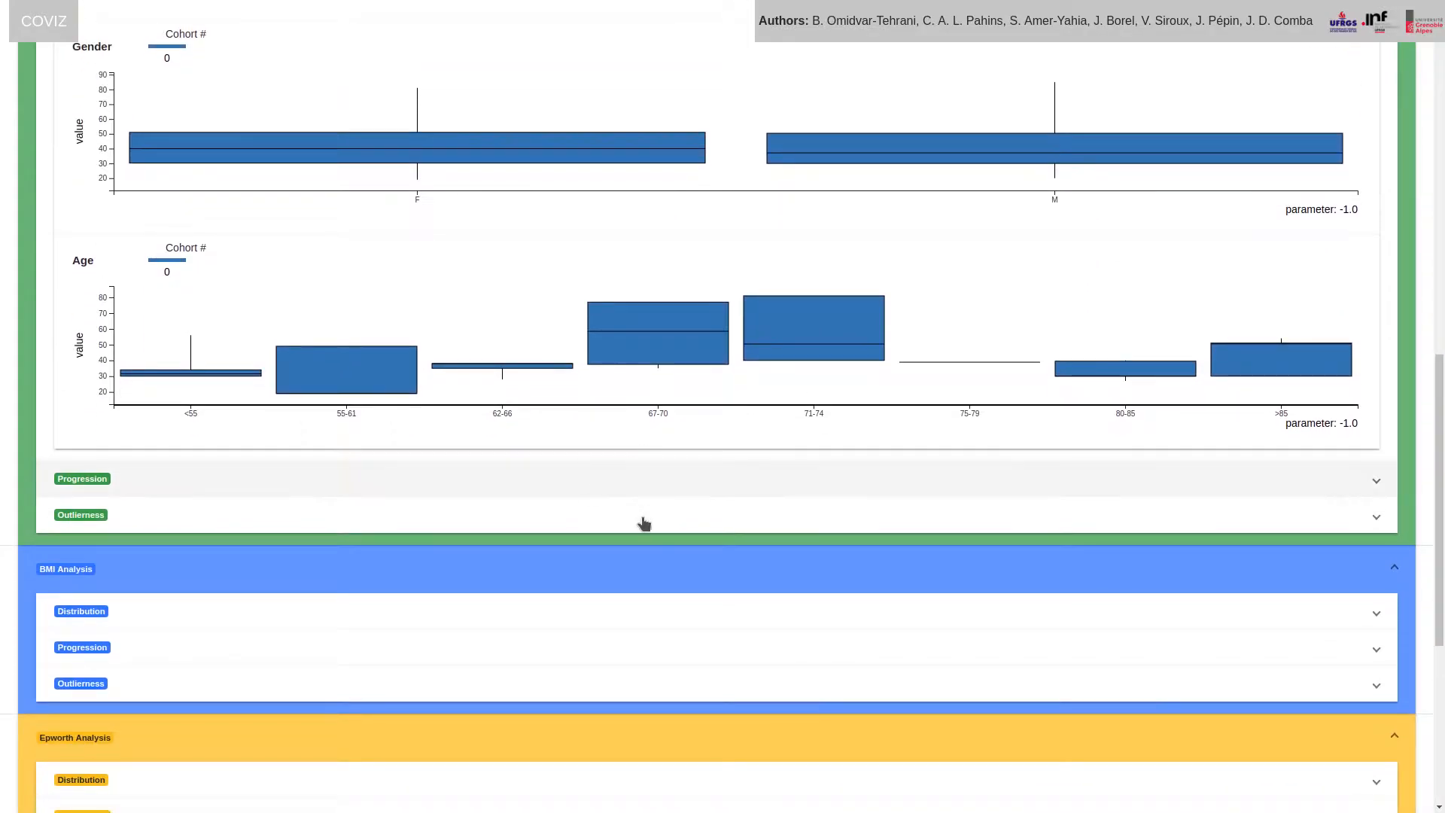
scroll(645, 524, down, 5)
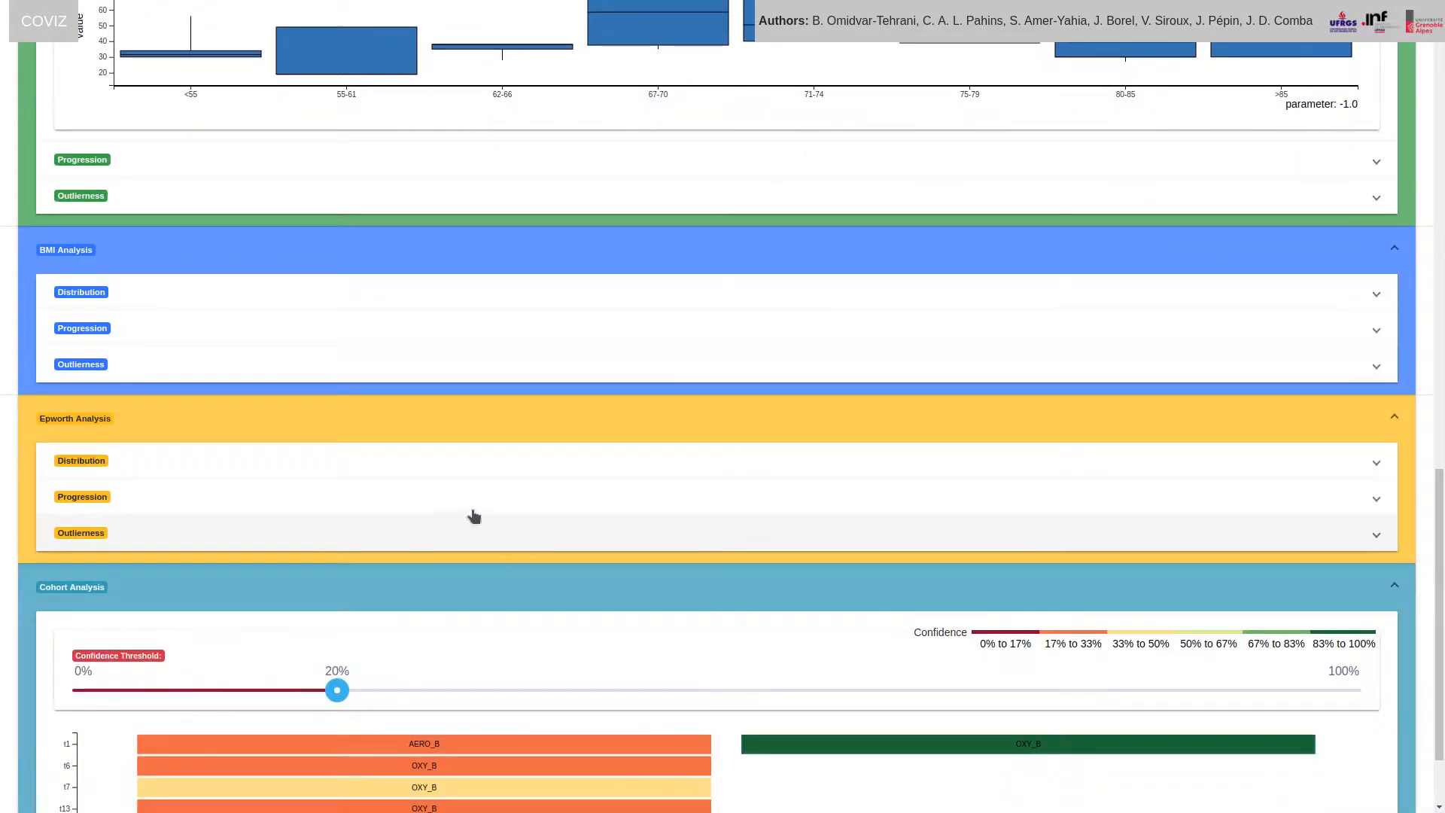
click(462, 505)
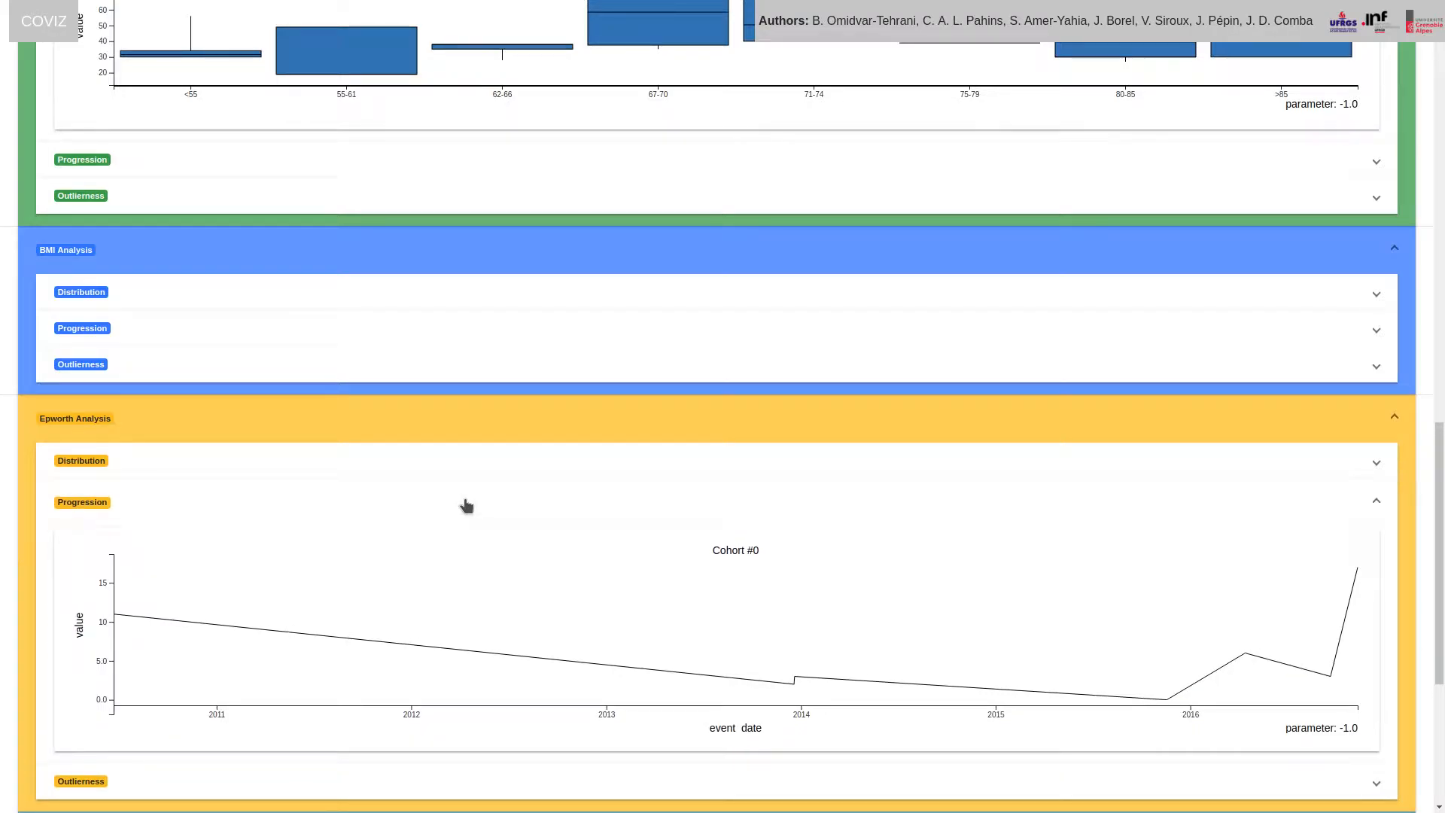
scroll(466, 505, down, 2)
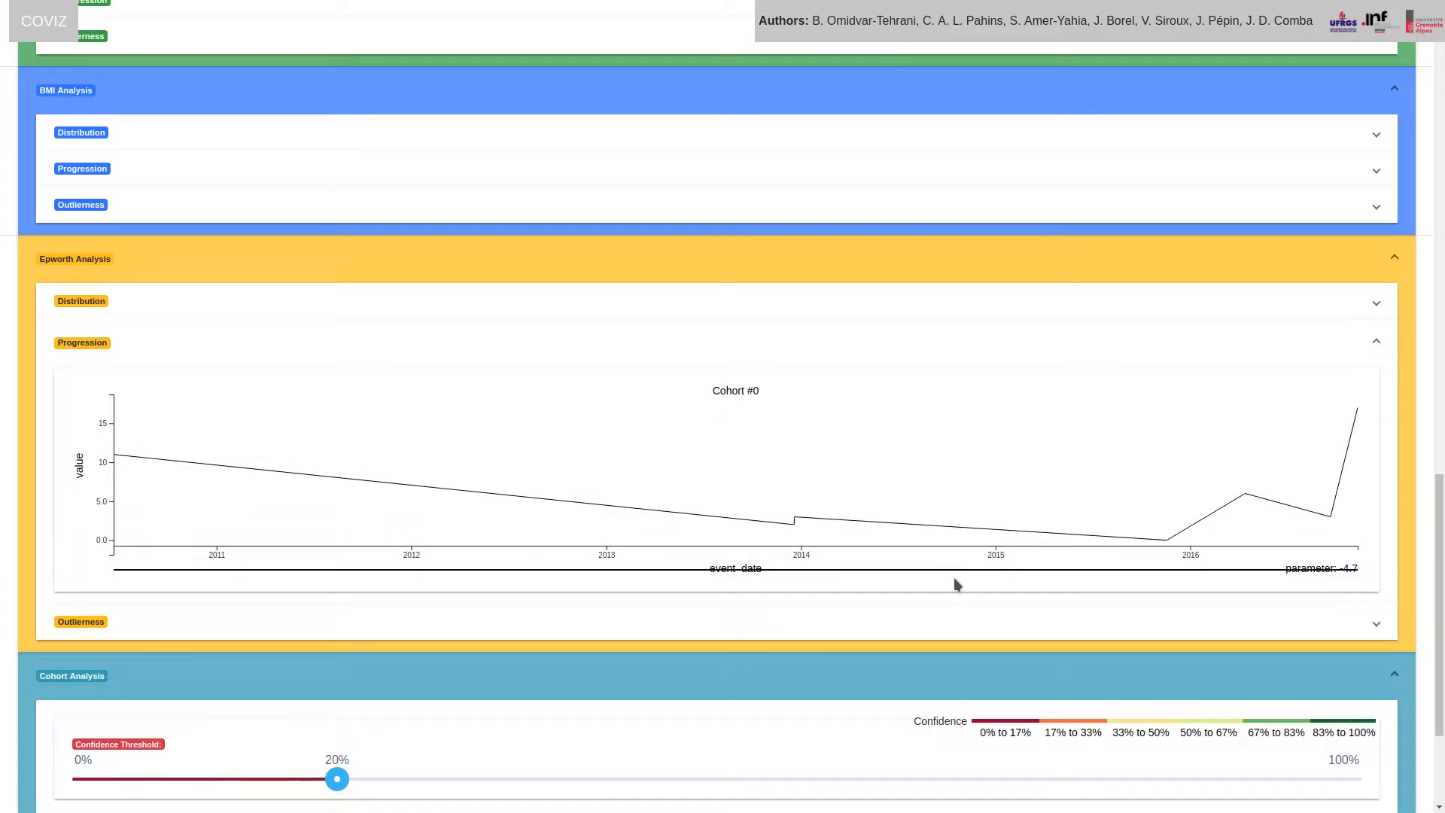
scroll(828, 602, down, 4)
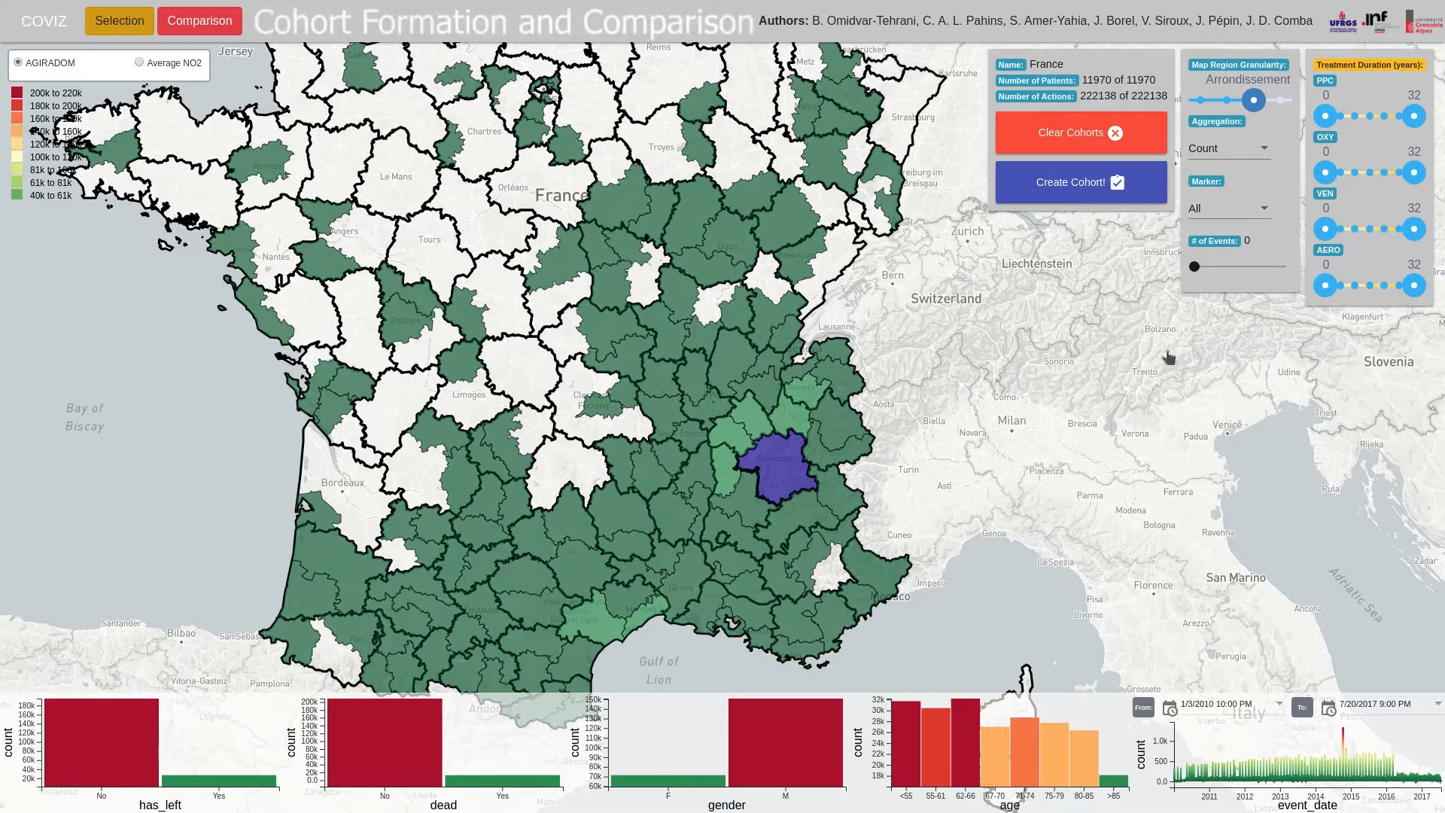
- Restrict the PPC, OXY and VEN treatment durations to 0 - 0 years for the Grenoble selection
drag(1415, 115, 1325, 115)
drag(1414, 173, 1326, 172)
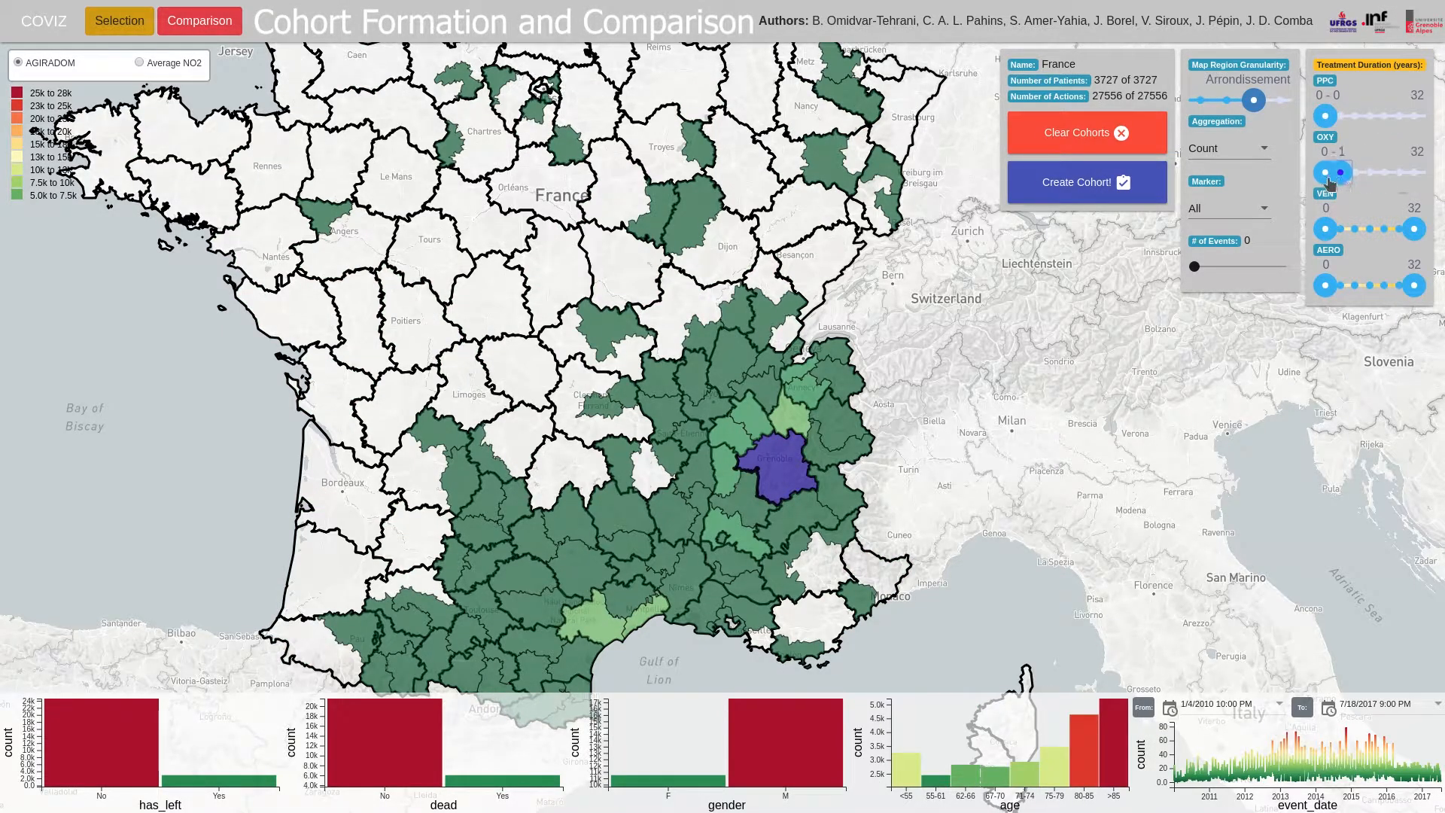
drag(1414, 229, 1325, 228)
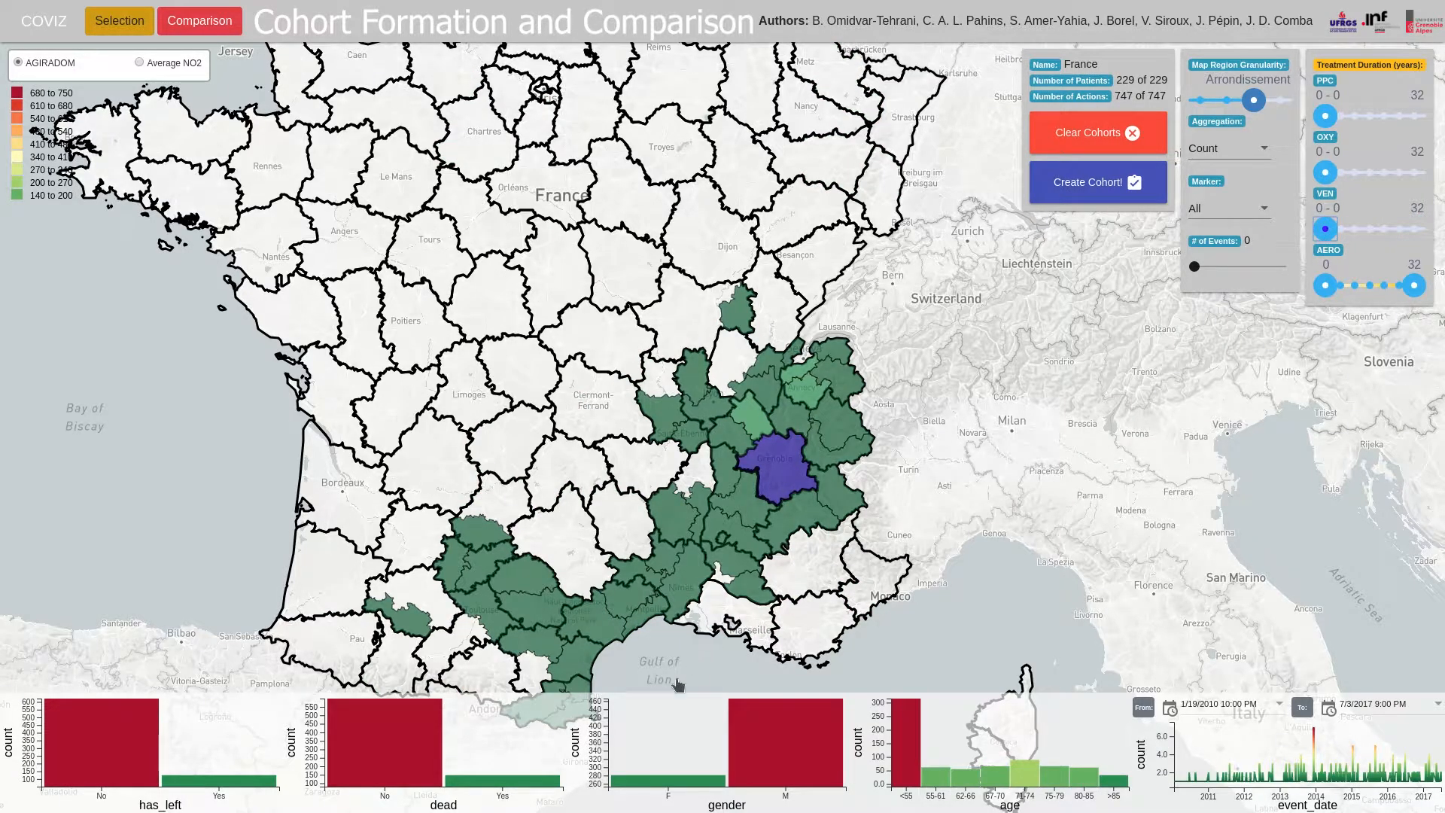
- Create two cohorts from the Grenoble selection, one filtered to gender F and the other to gender M
click(685, 780)
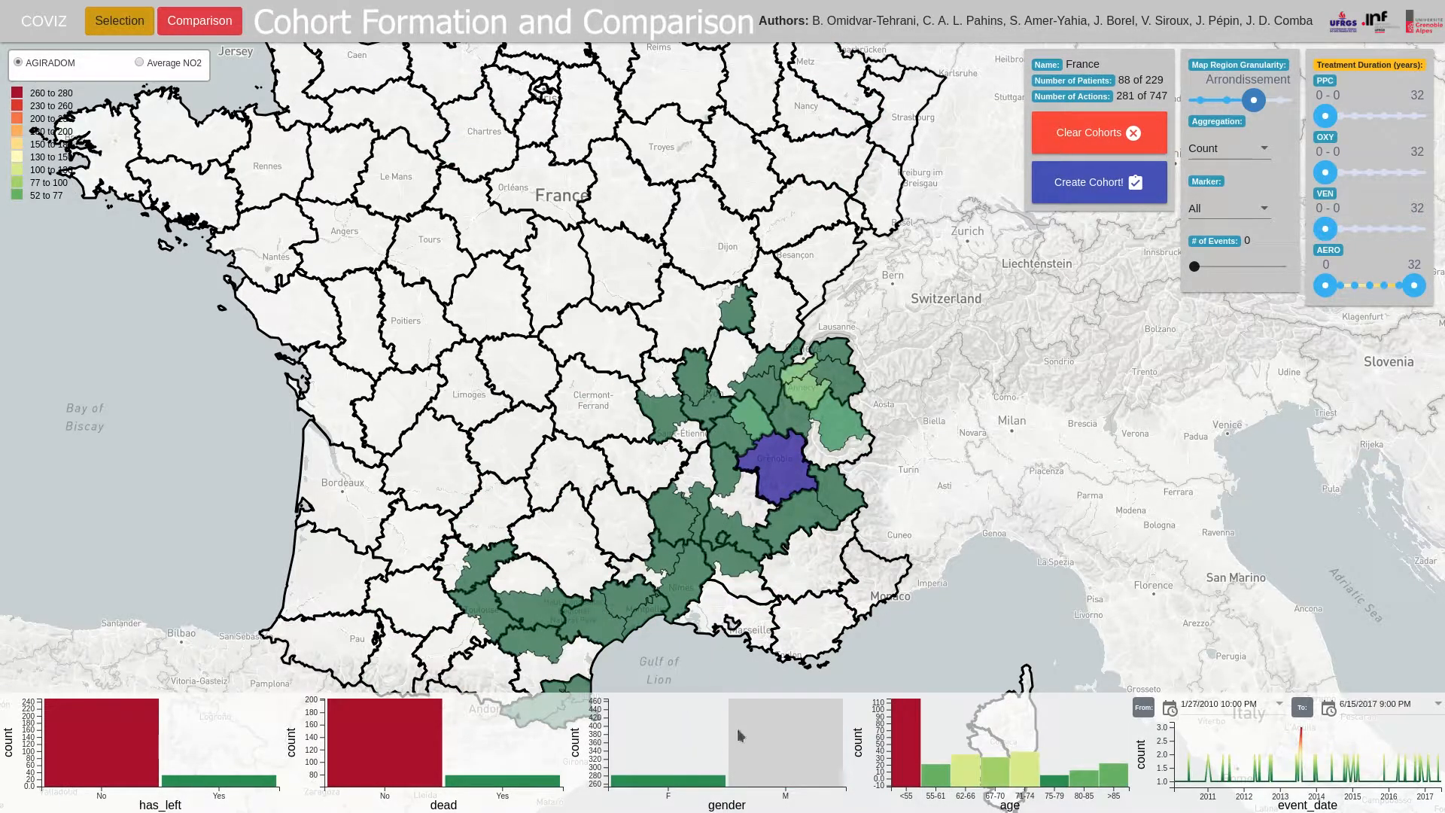
click(1099, 184)
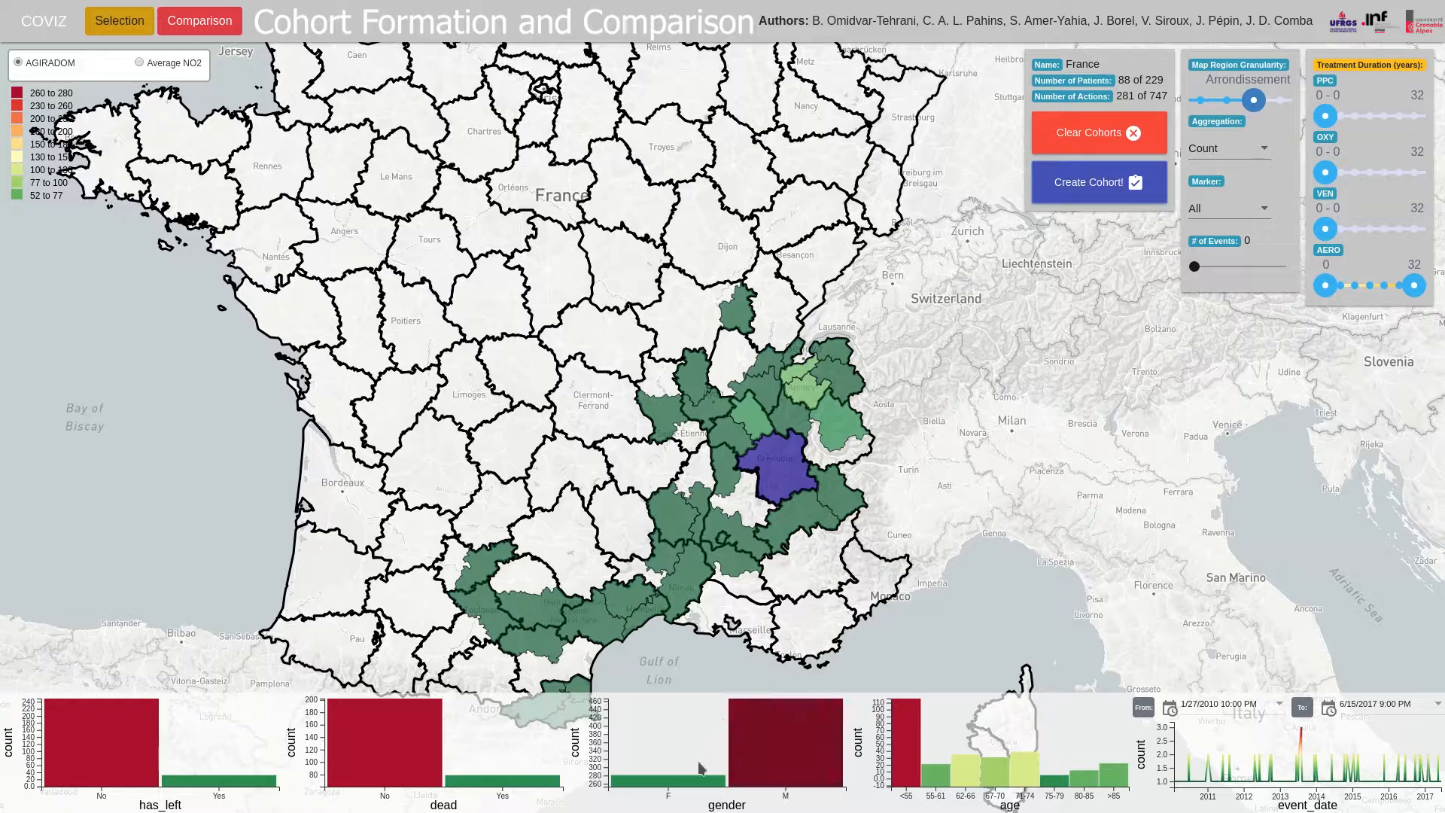
click(786, 745)
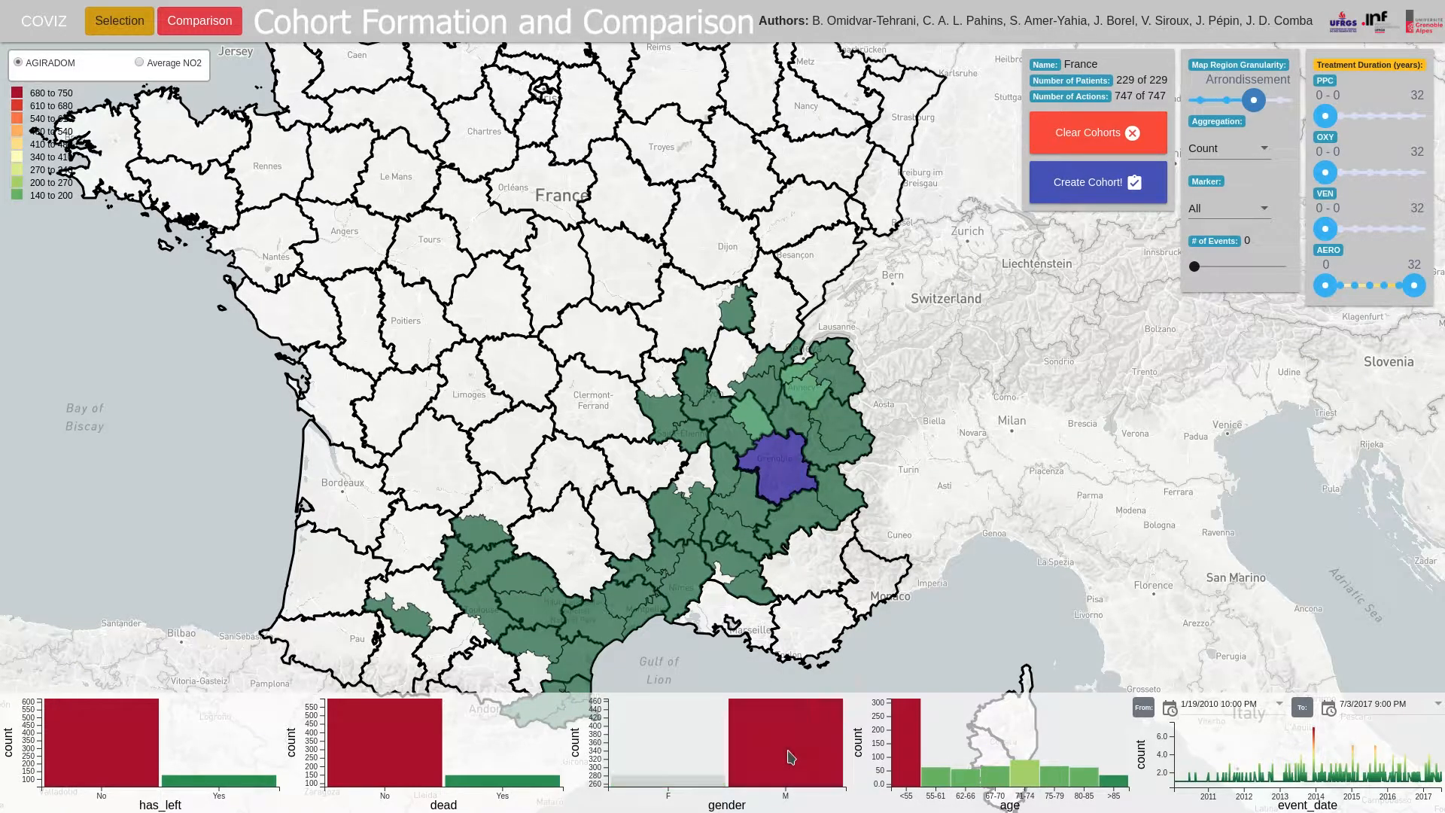
click(1102, 197)
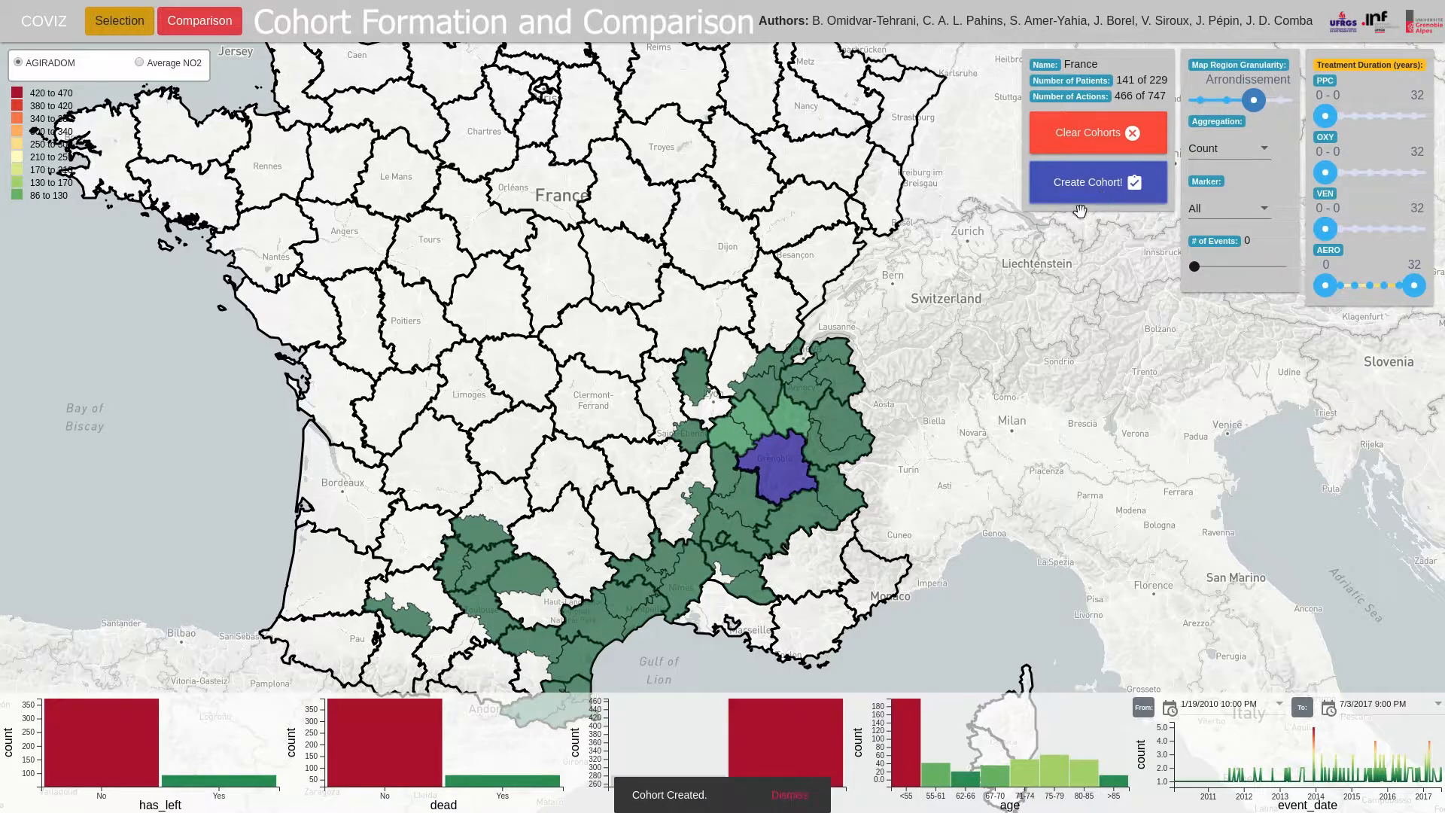
- Open the comparison view and review the constraints, event counts and patient counts of both Grenoble cohorts
click(217, 22)
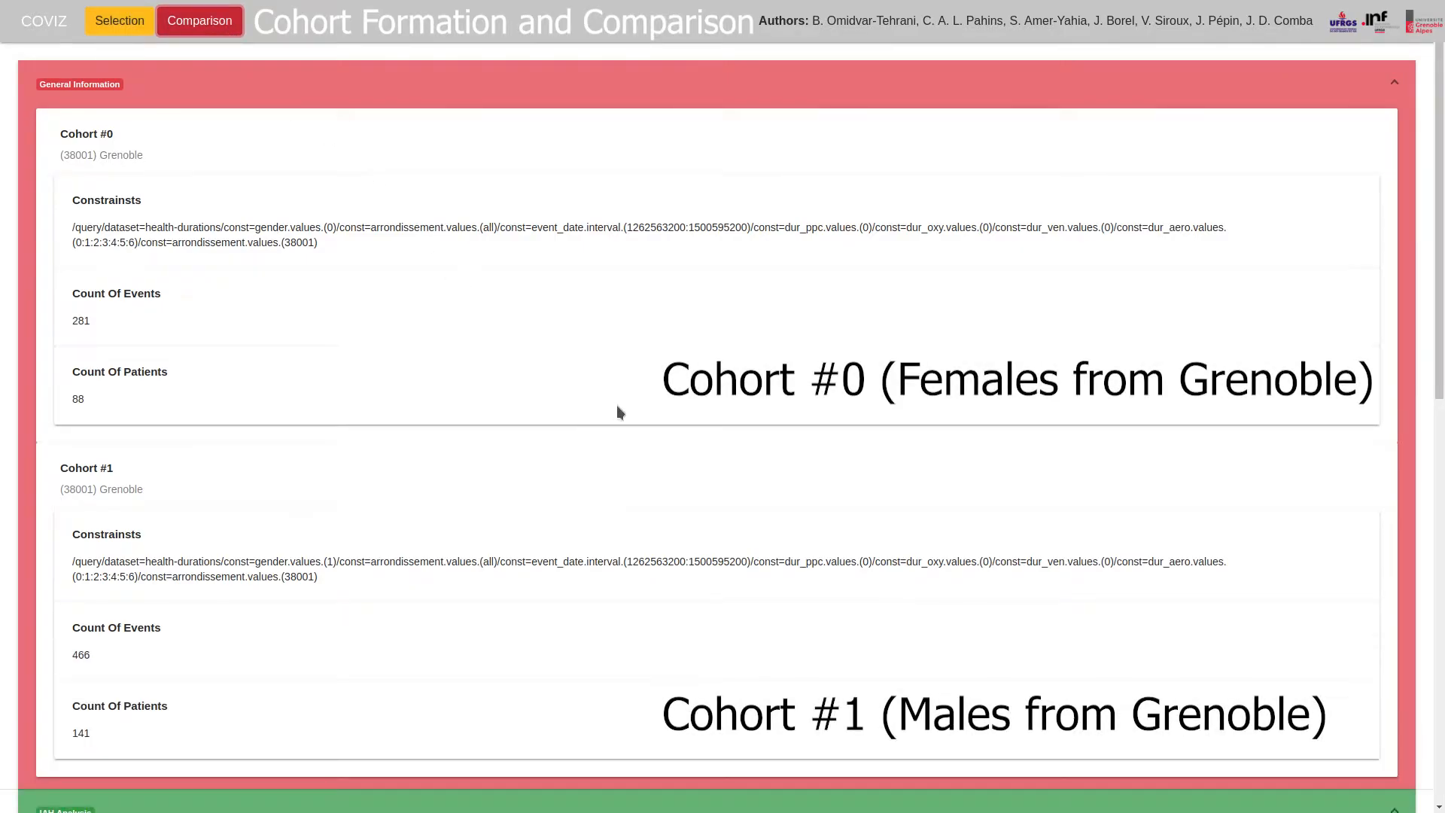
scroll(679, 444, down, 4)
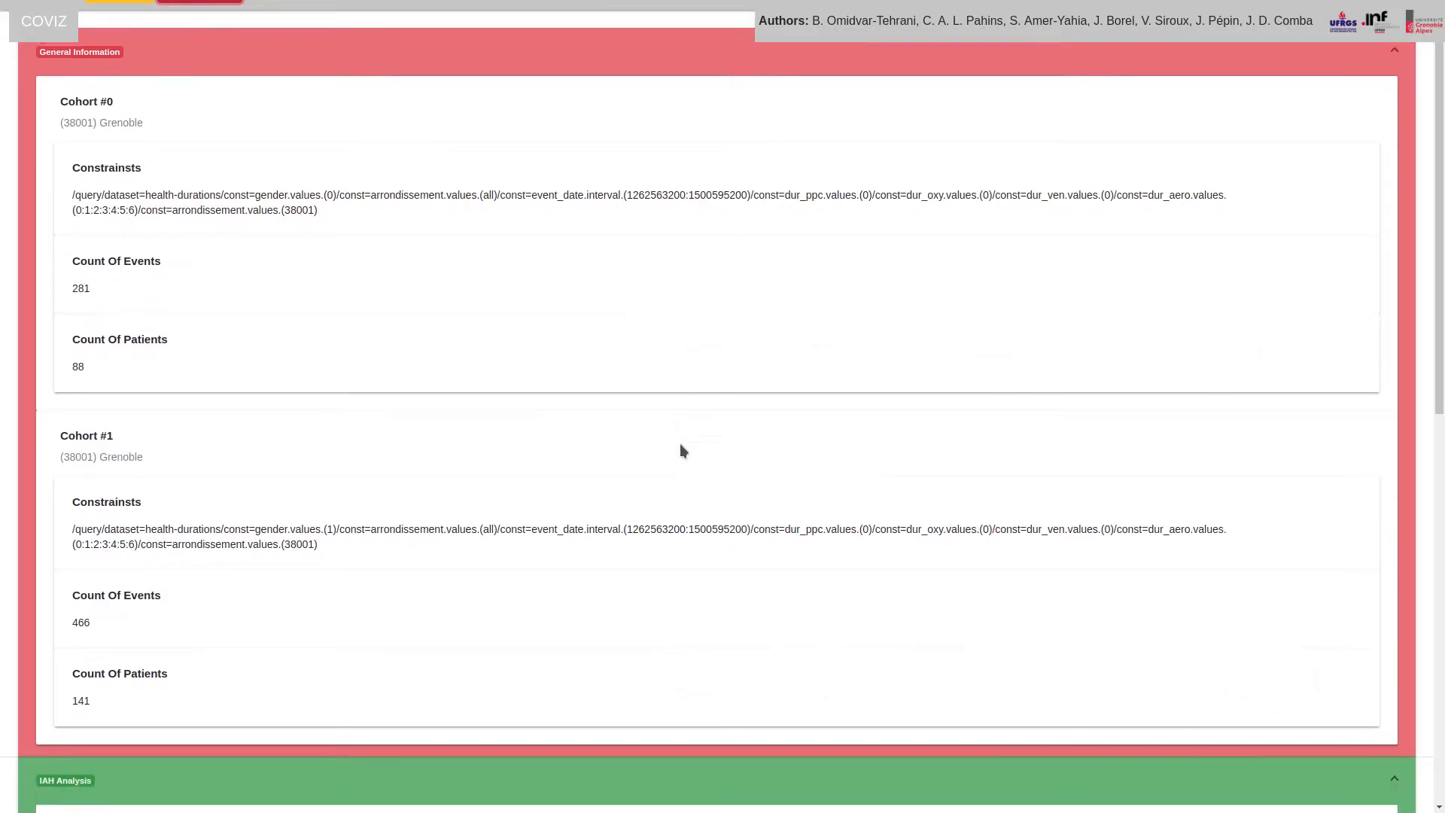
scroll(679, 444, down, 2)
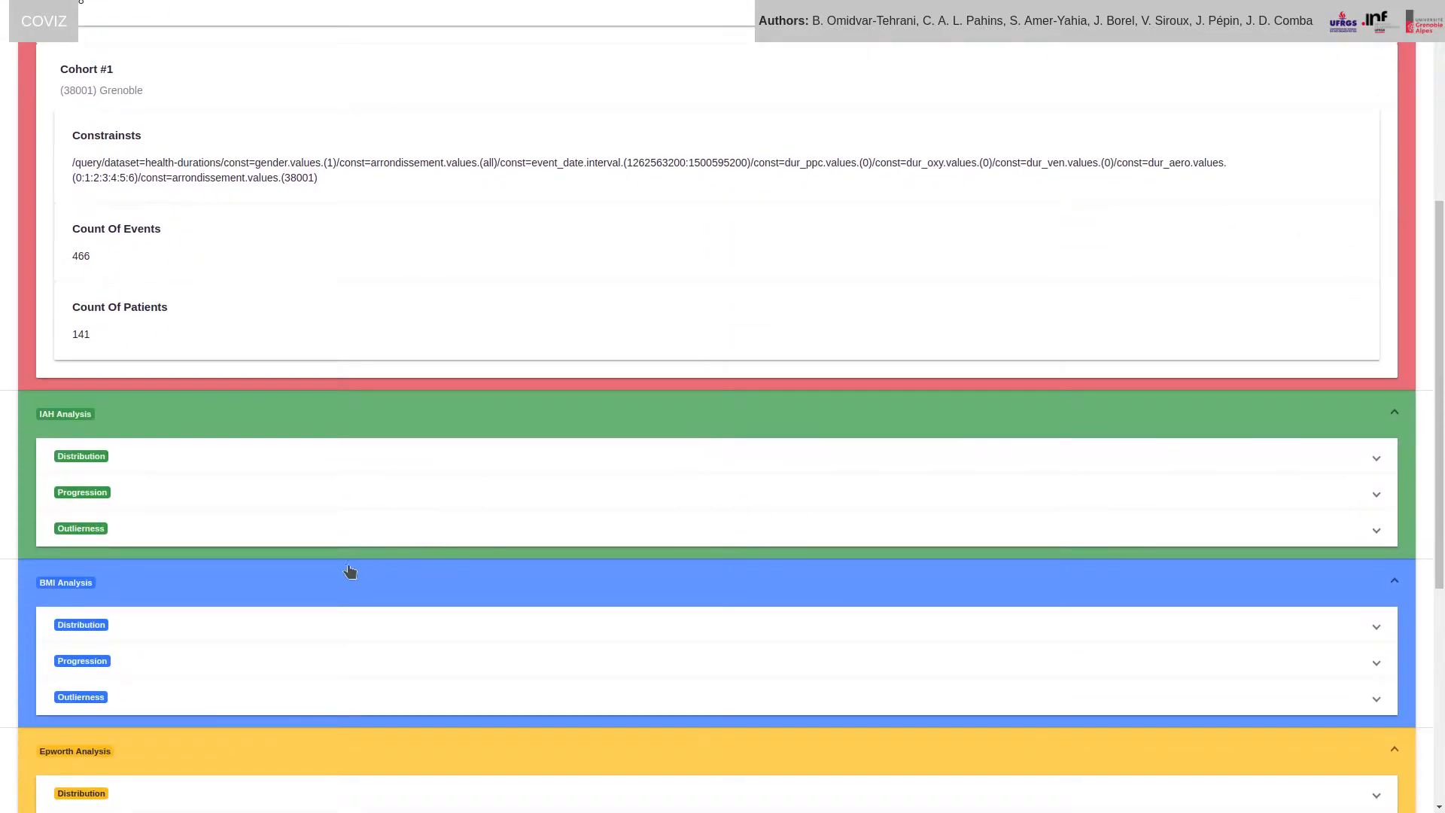
- Expand the Distribution charts of the BMI Analysis and compare the two Grenoble cohorts across gender and age groups
click(186, 628)
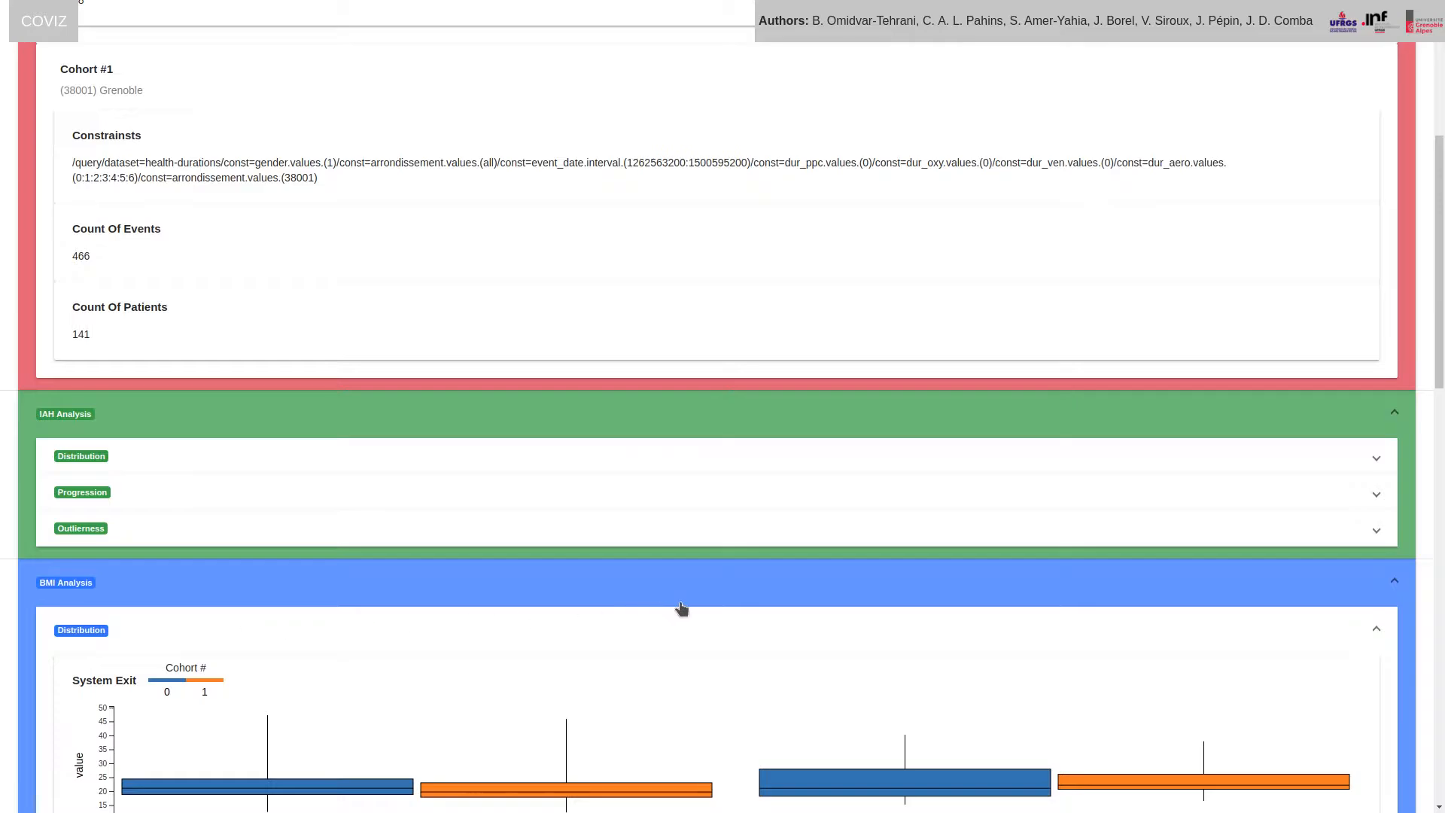
scroll(711, 586, down, 4)
scroll(725, 580, down, 5)
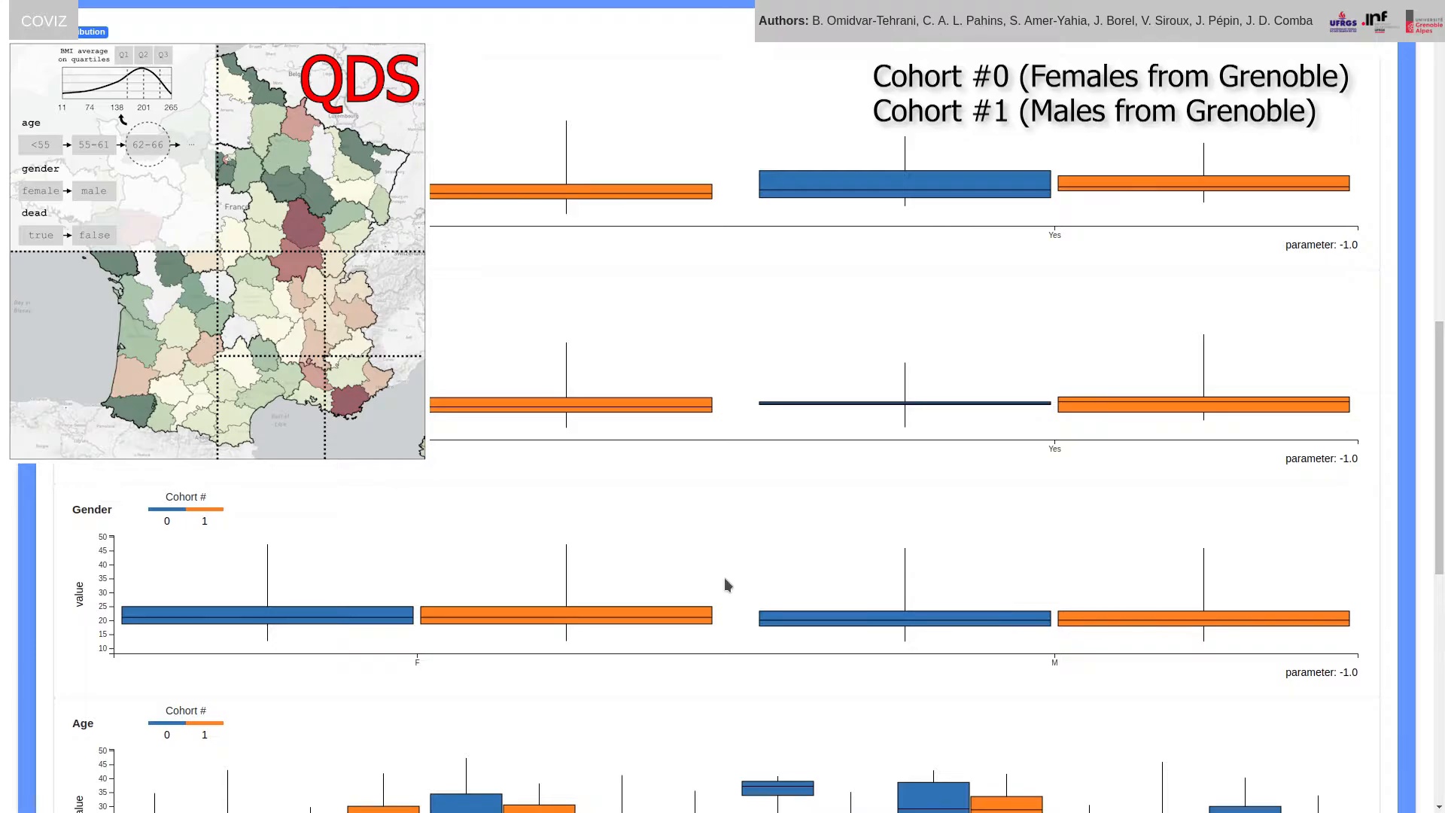
scroll(726, 584, down, 4)
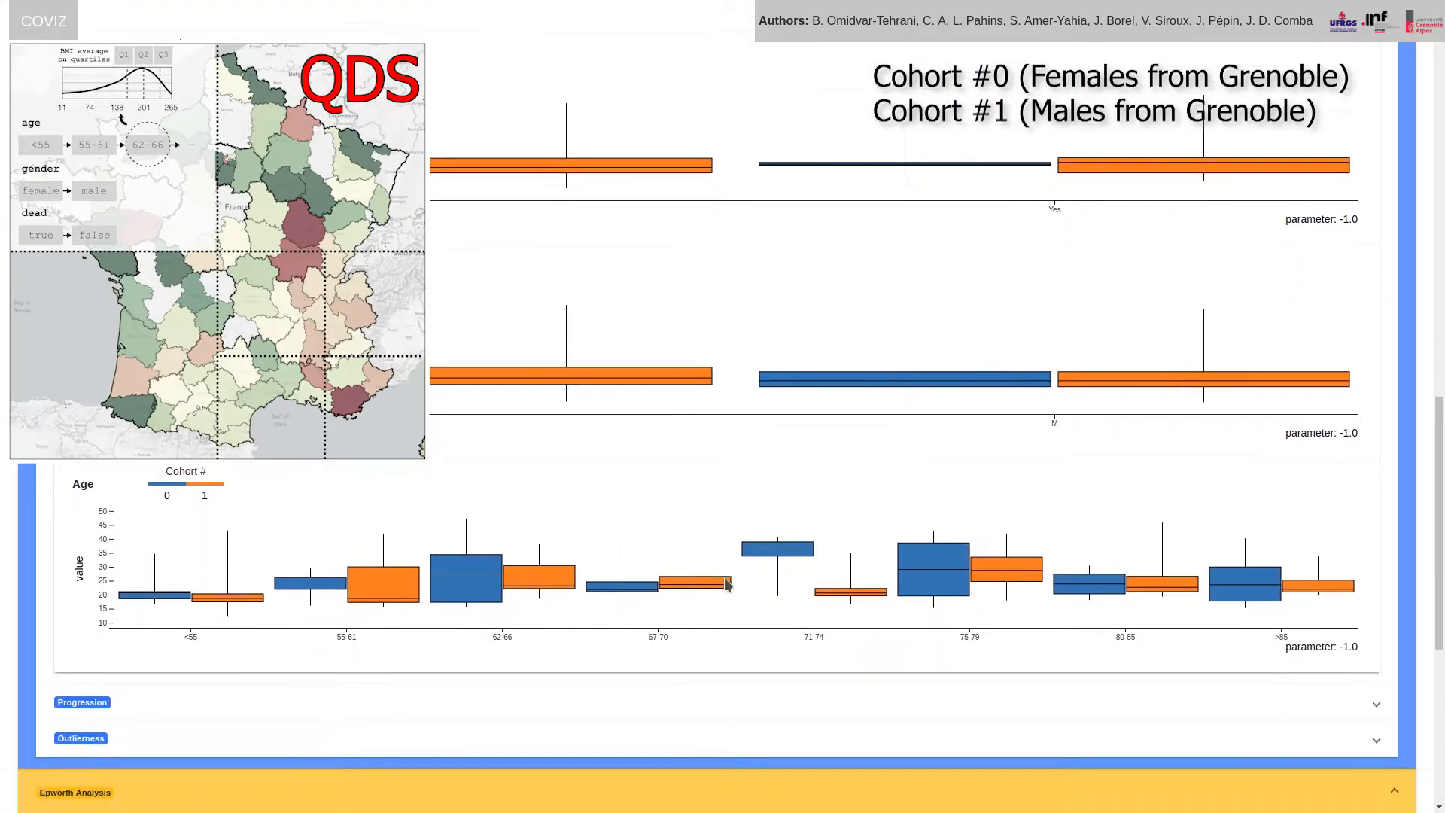
drag(725, 580, 779, 644)
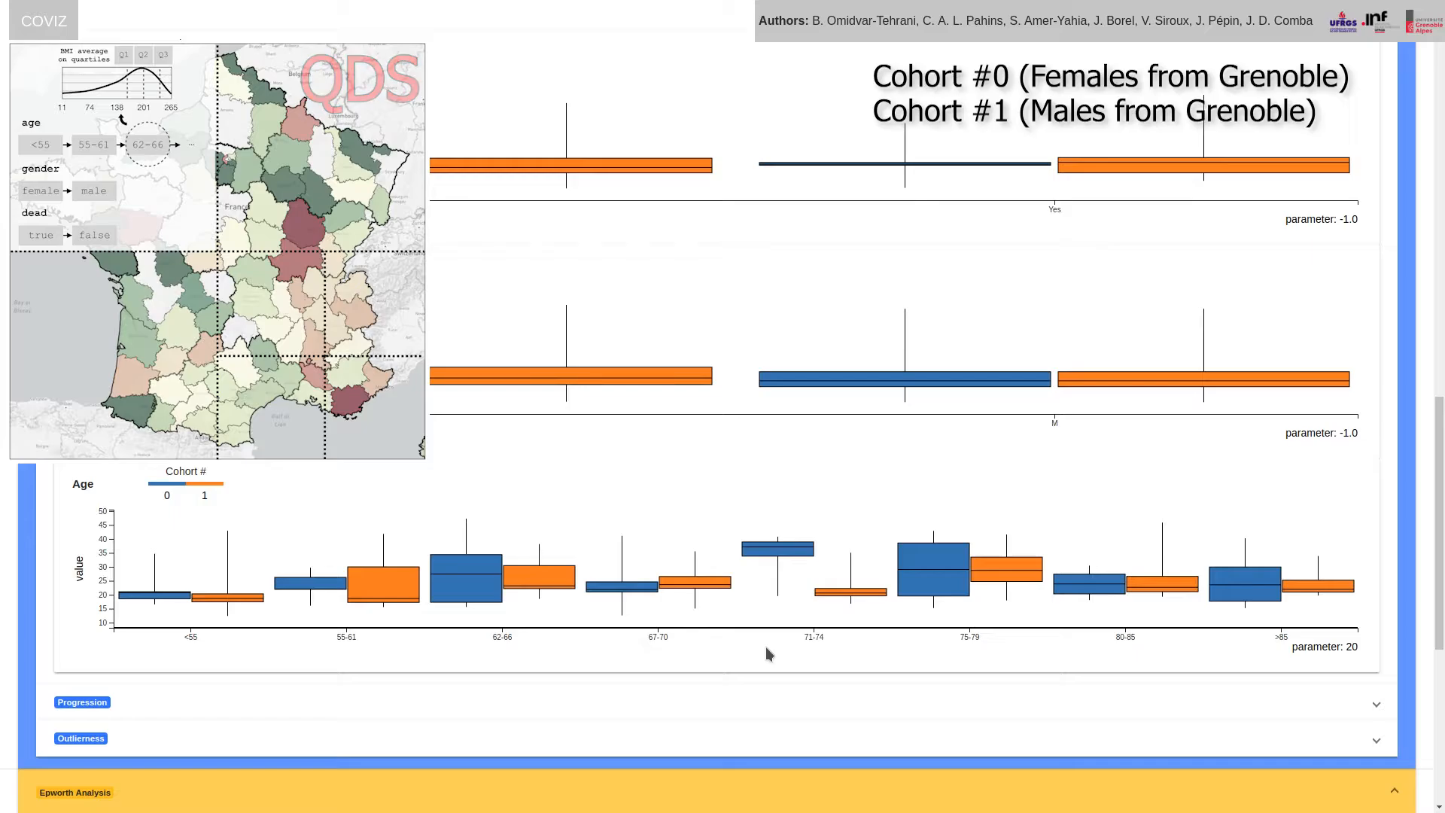
scroll(765, 647, down, 5)
scroll(767, 655, down, 2)
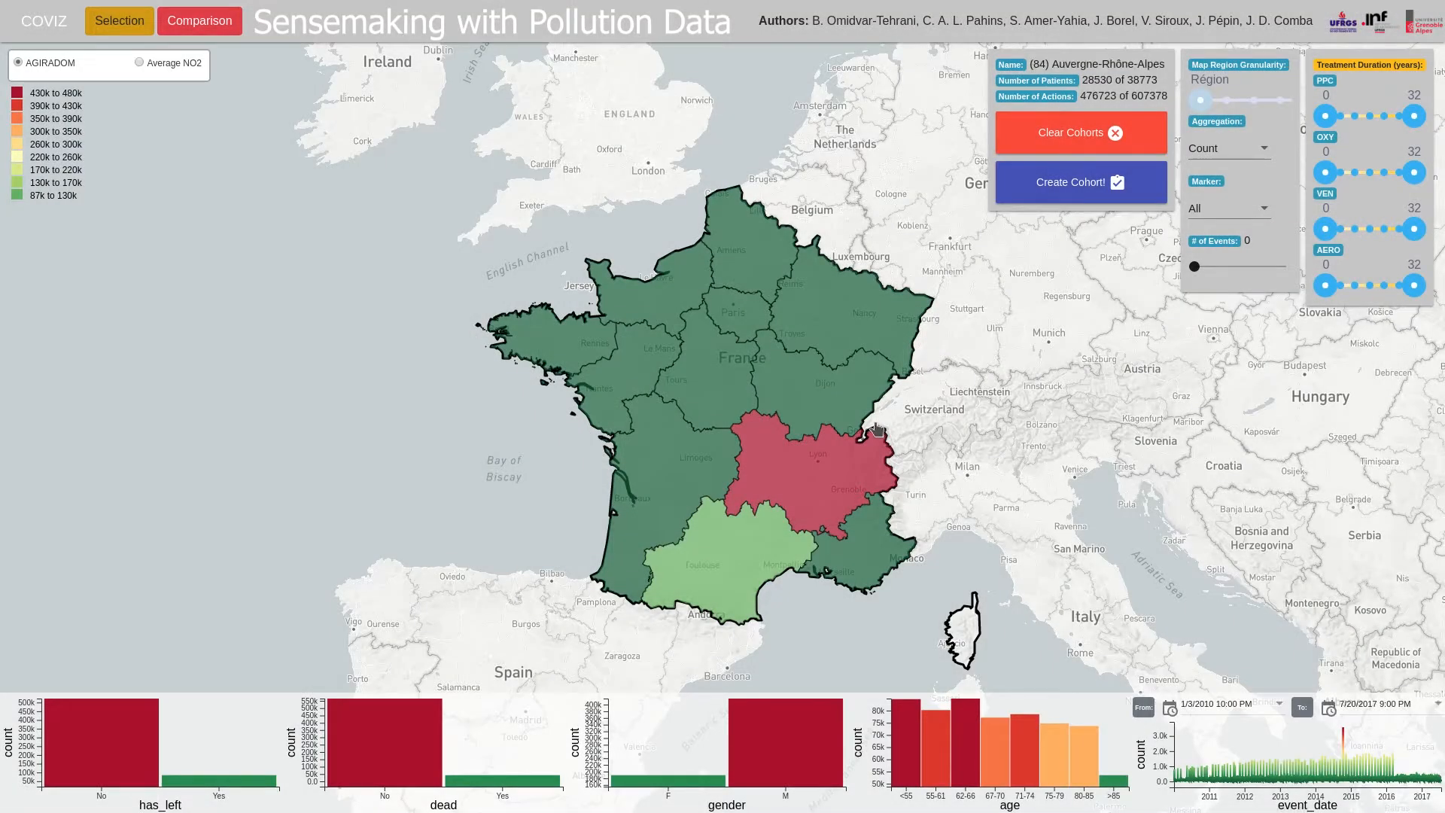
- Set the map region granularity to Département and switch the map layer to Average NO2
click(1223, 100)
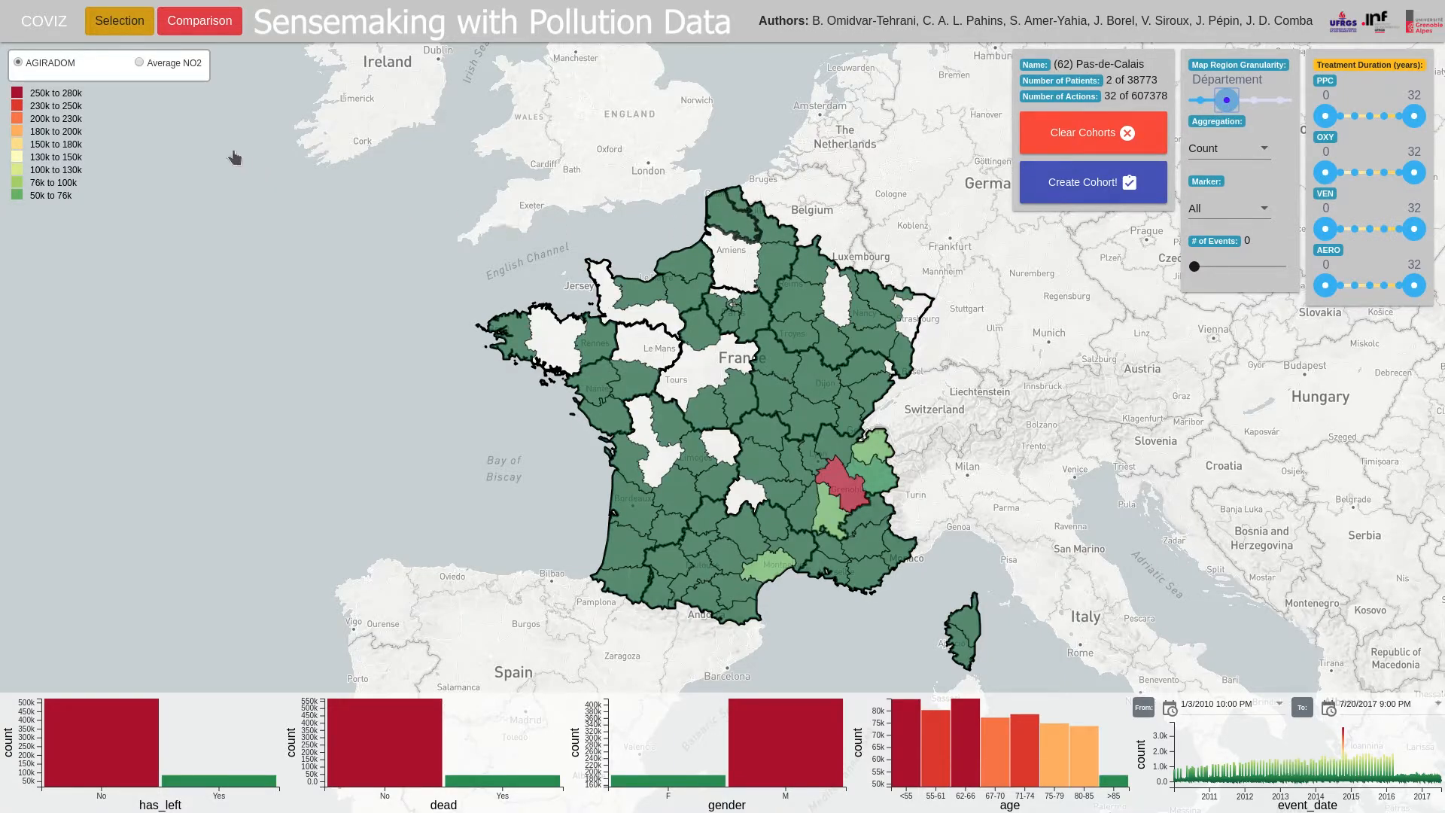
click(140, 64)
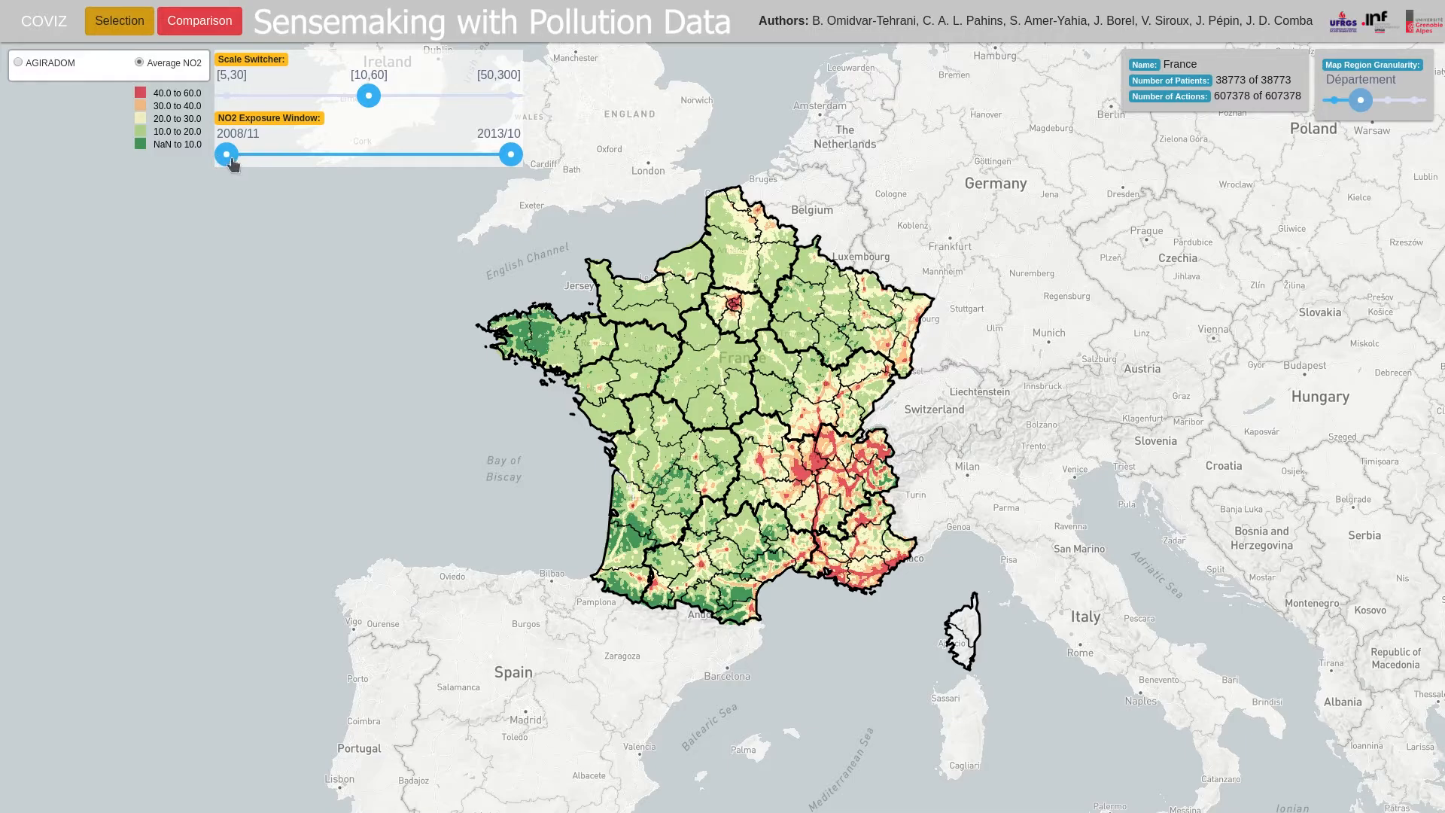
- Narrow the NO2 exposure window to 2008/11 - 2009/11, and shift the whole window to 2009/9 - 2010/9
drag(511, 155, 284, 164)
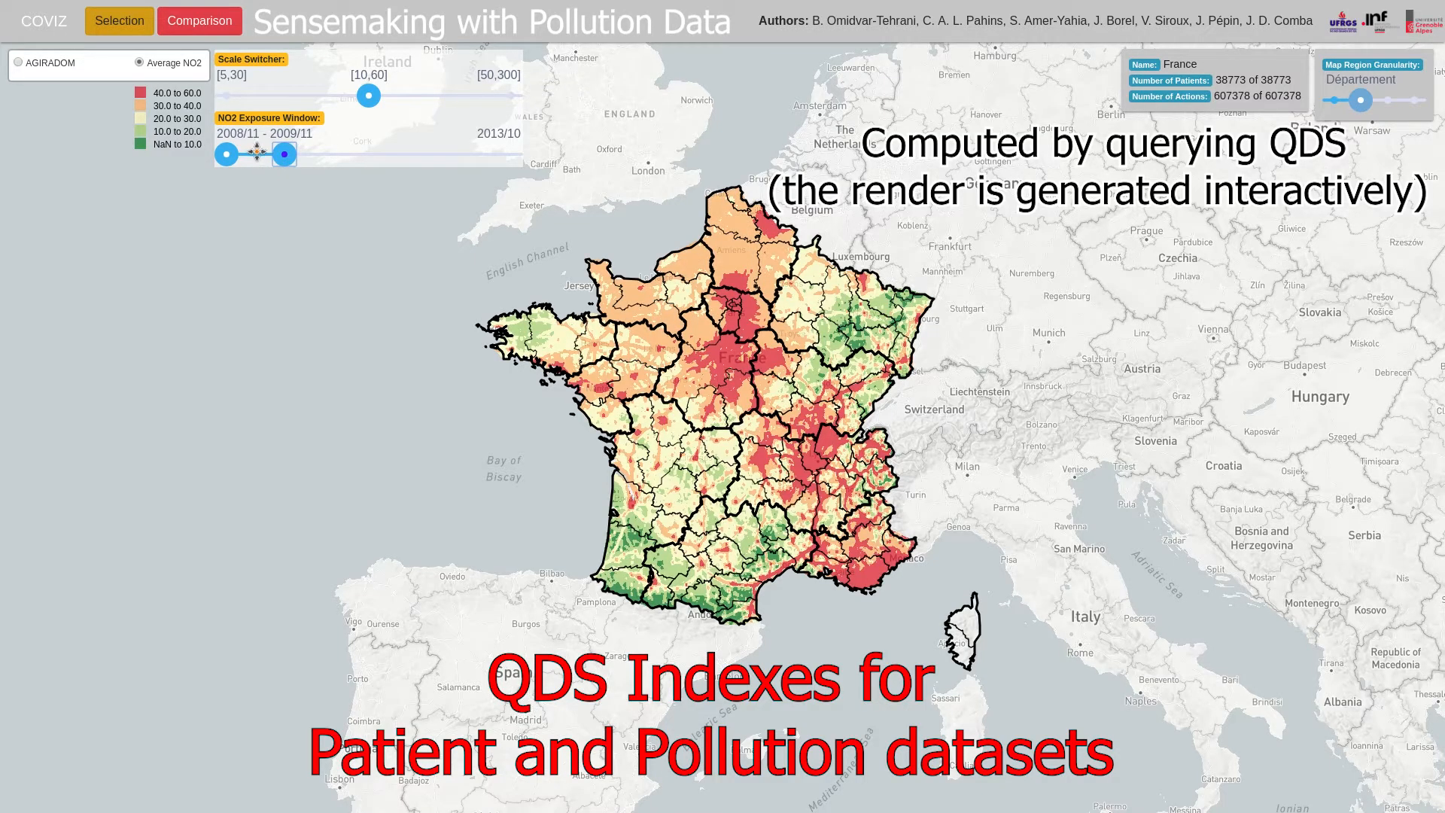
drag(257, 152, 306, 151)
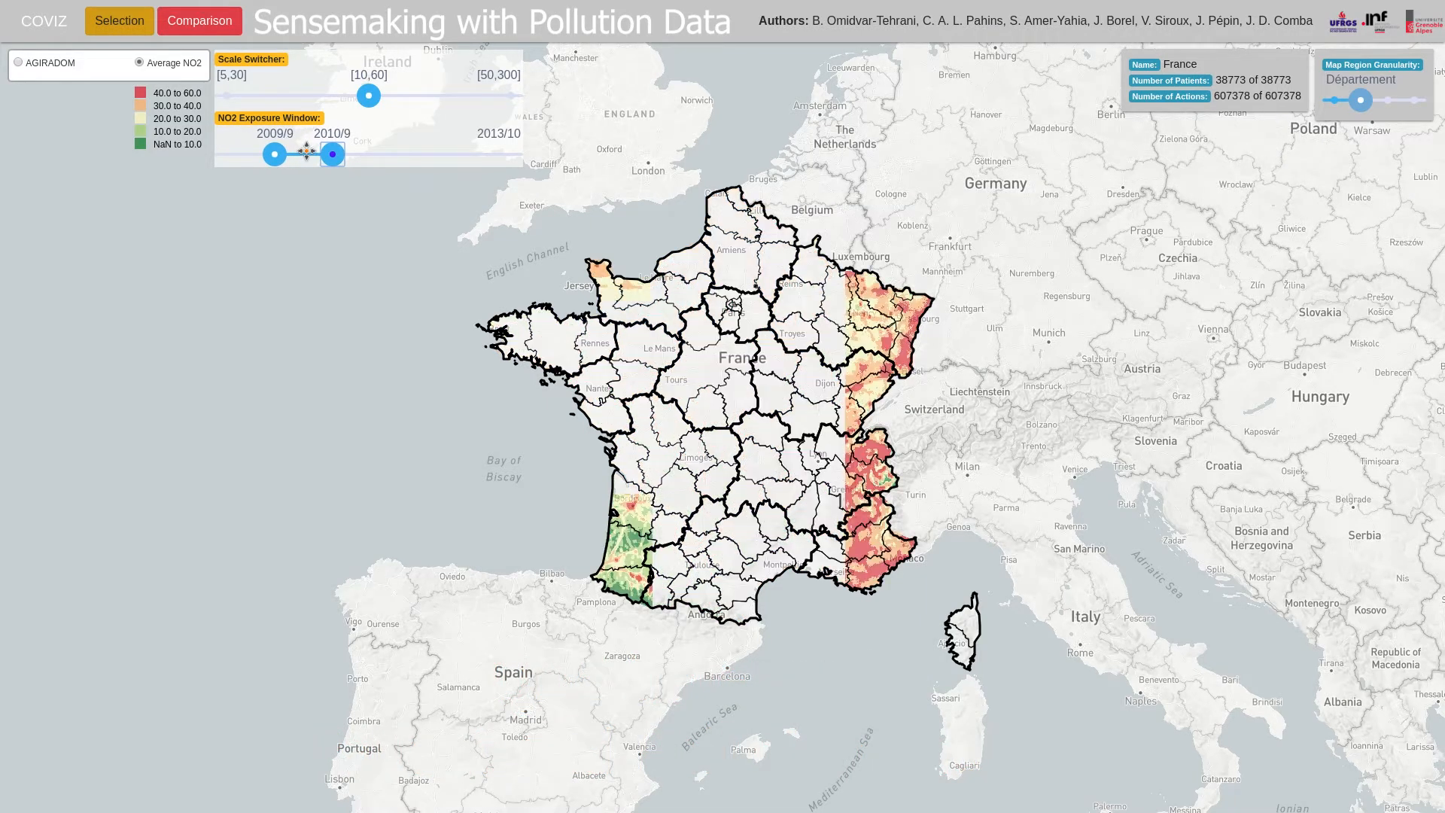